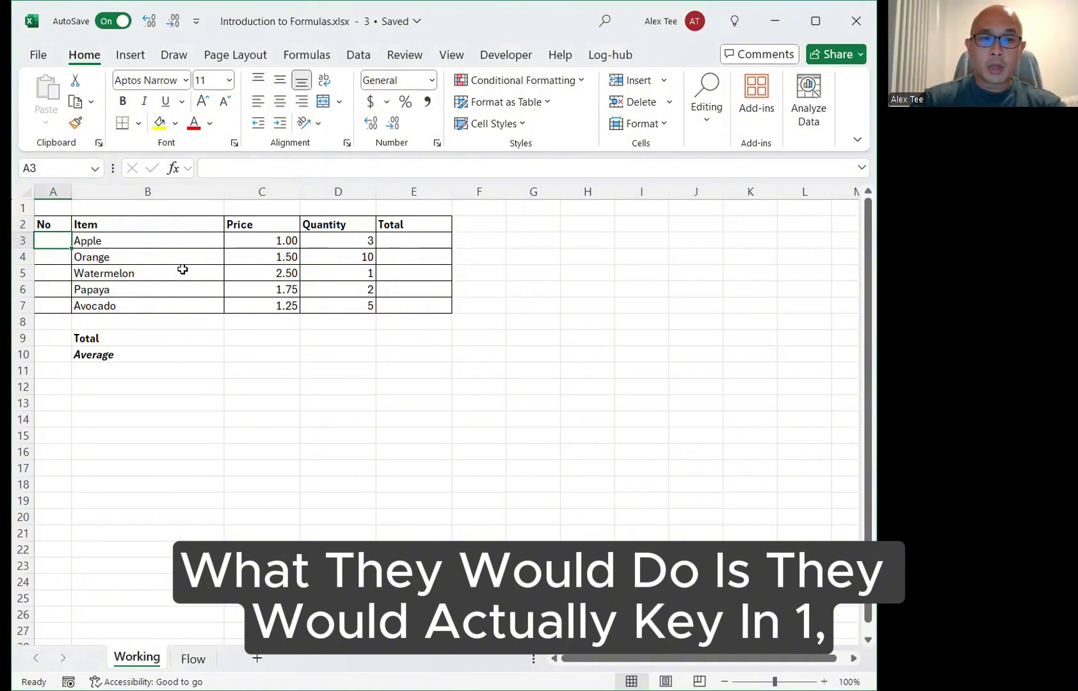
Step: Number the five items 1 to 5 in the No column, cells A3 to A7
type("1")
key("Return")
type("2")
key("Return")
type("3")
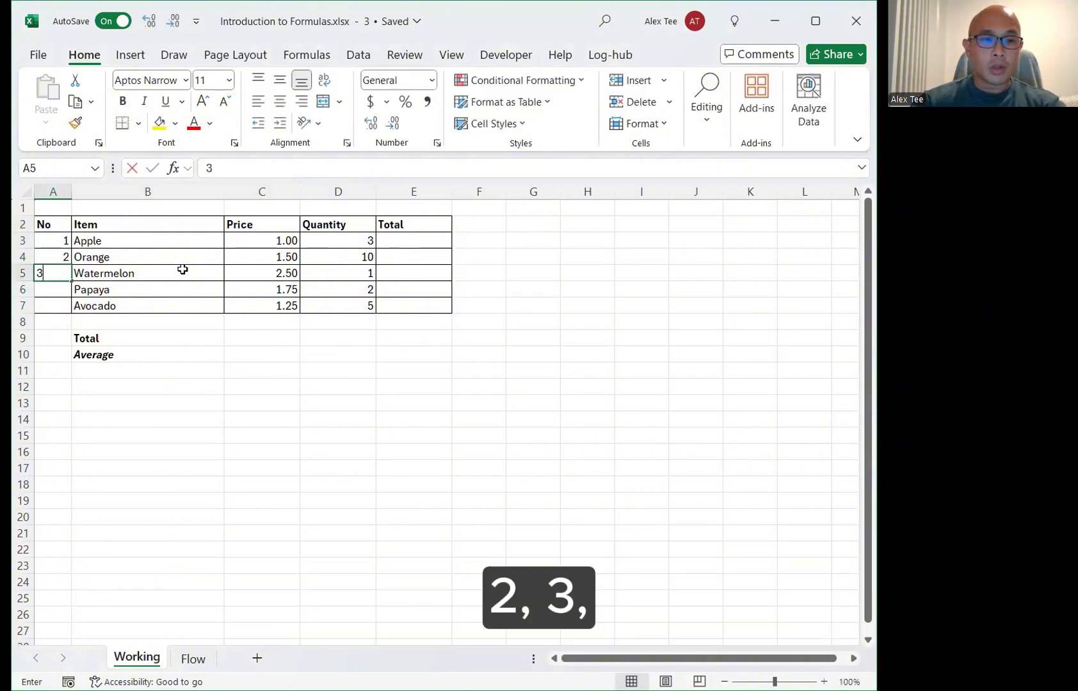
key("Return")
type("4")
key("Return")
type("5")
key("Right")
Step: Calculate the Apple total in E3 as price times quantity with =C3*D3
key("Right")
key("Right")
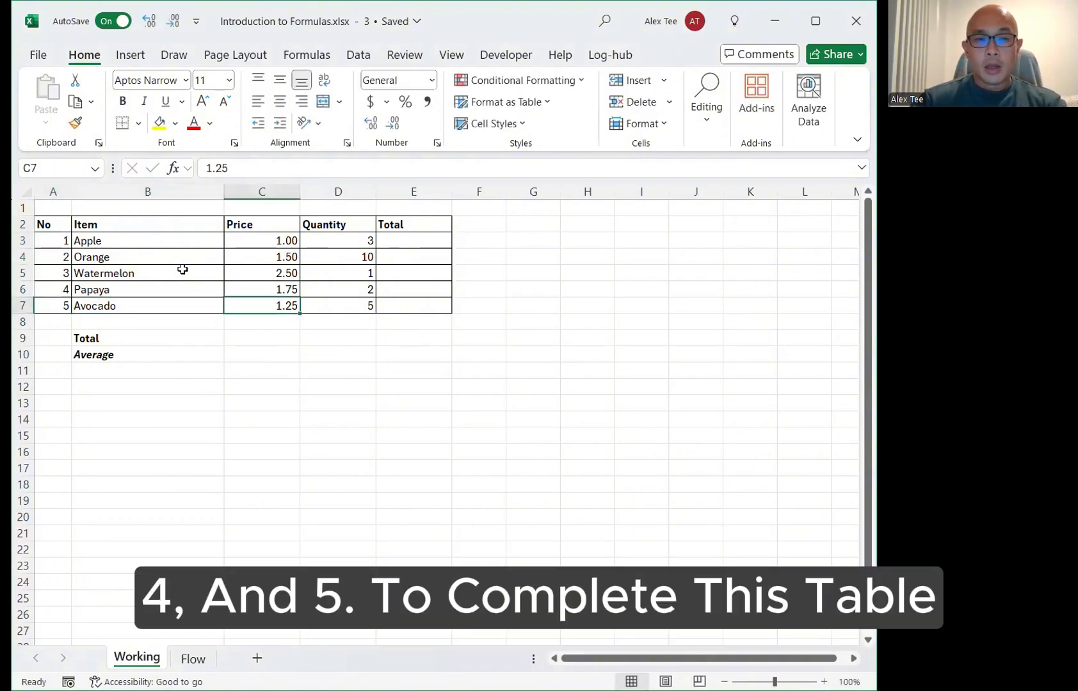
key("Right")
key("Up")
key("Up")
key("Up")
key("Up")
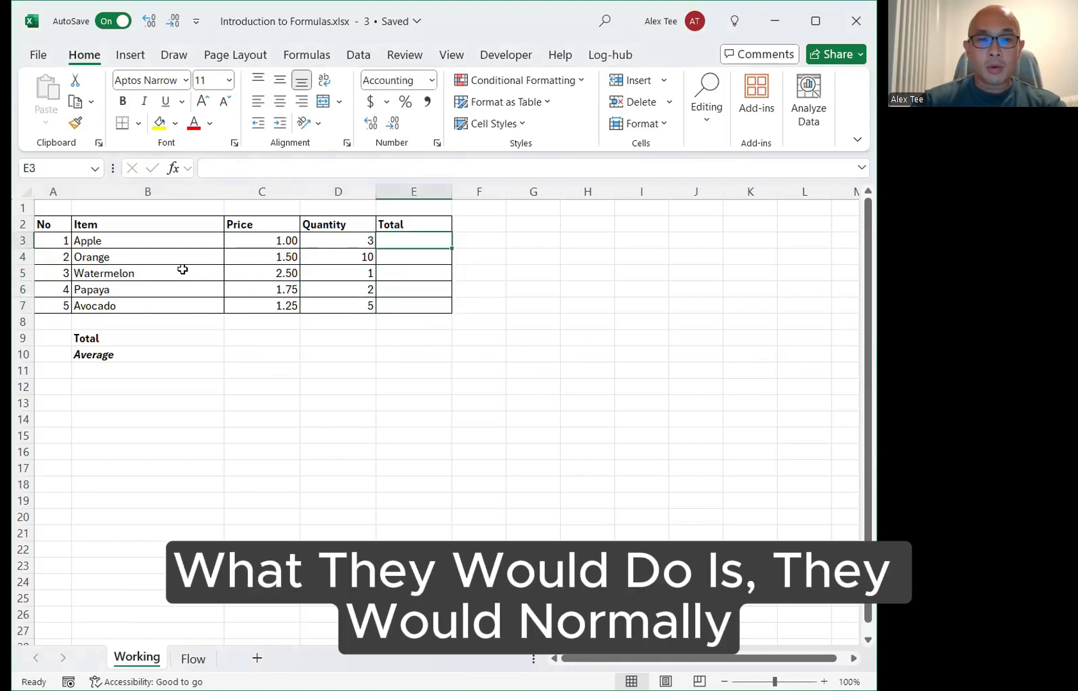
type("=")
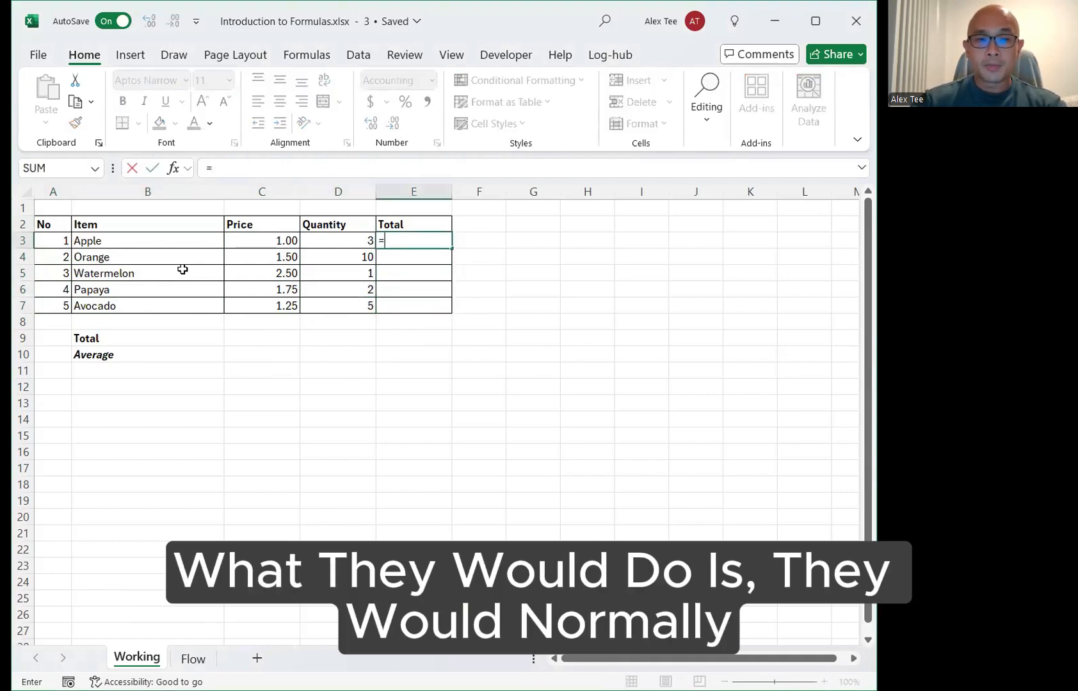
key("Left")
key("Left")
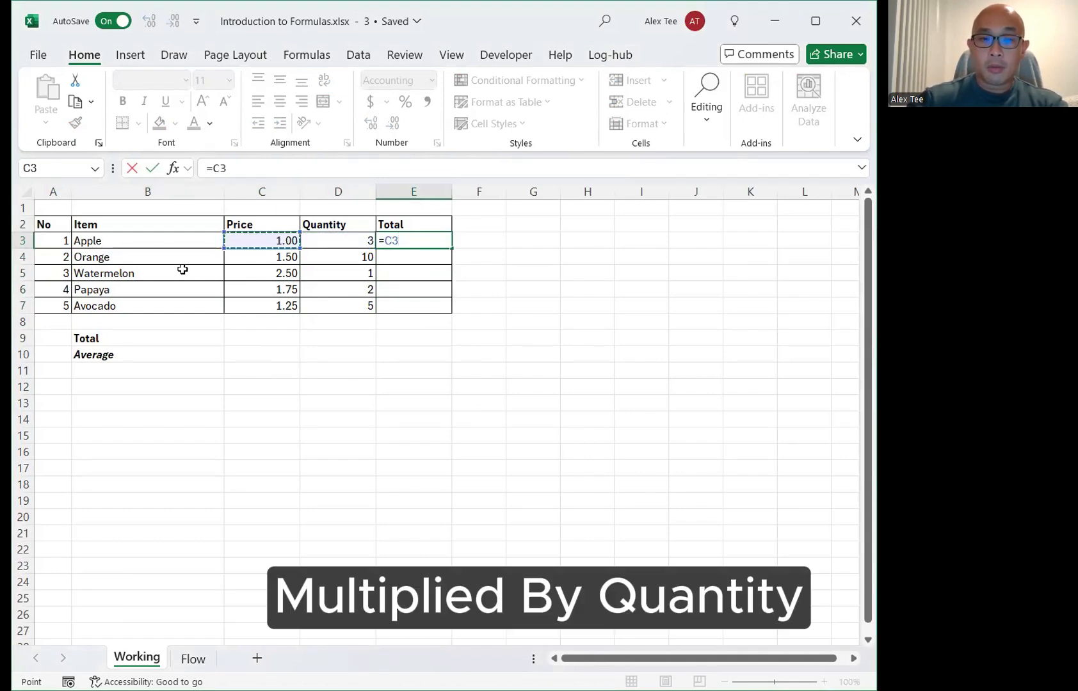
type("*")
key("Left")
key("Return")
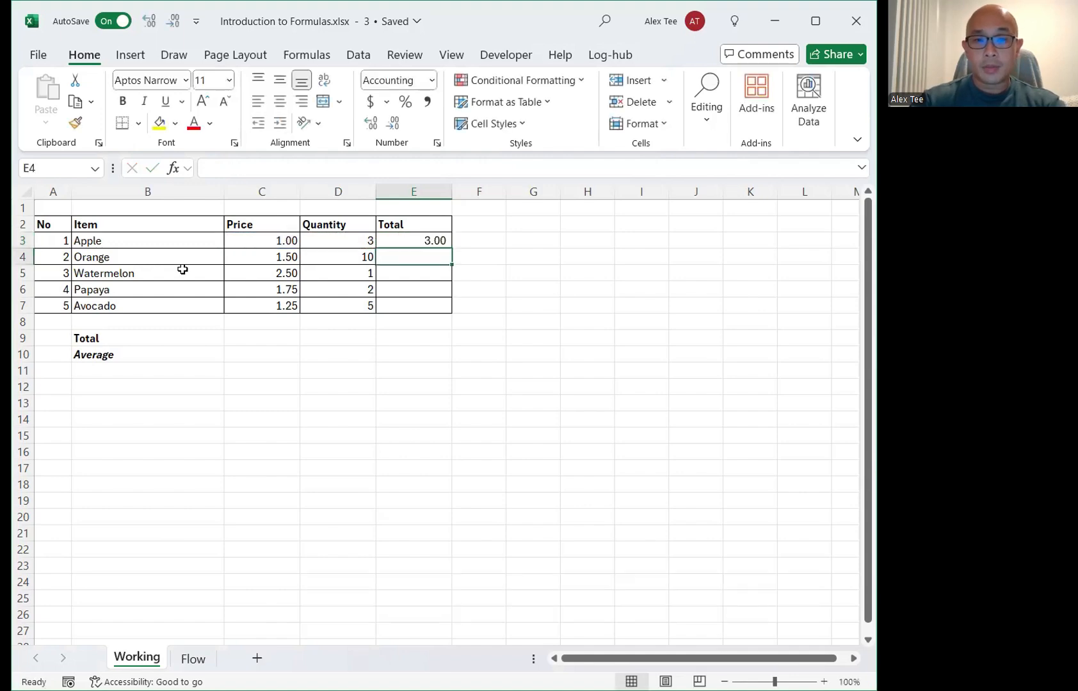
Step: Calculate the Orange total in E4 with the formula =C4*D4
type("=")
key("Left")
key("Left")
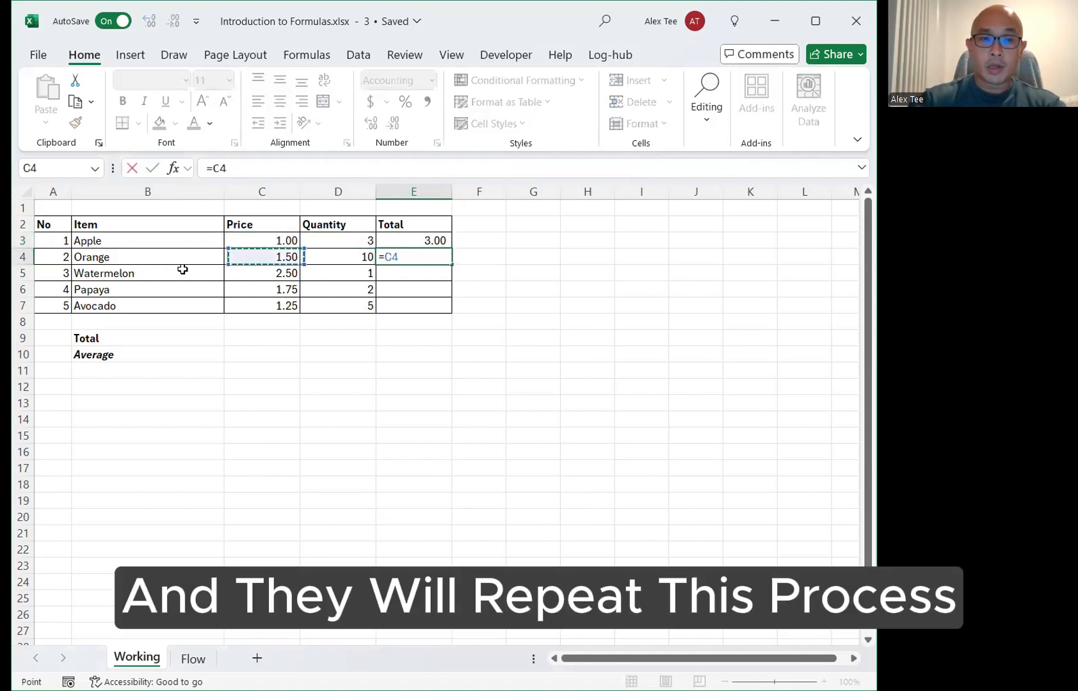
type("*")
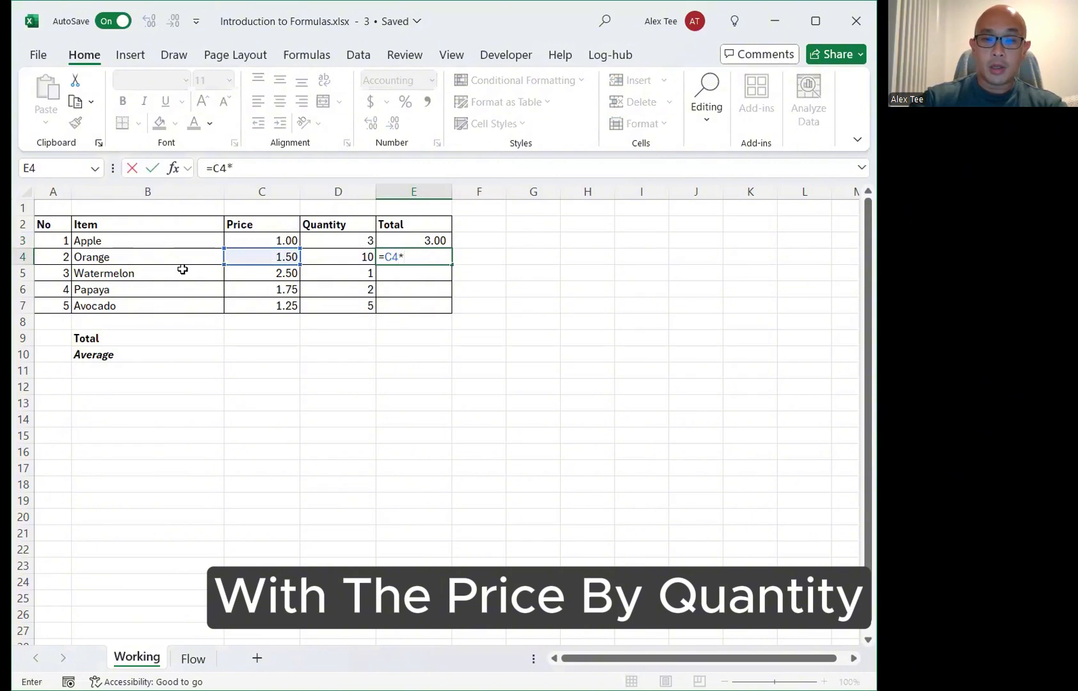
key("Left")
key("Return")
key("Left")
key("Right")
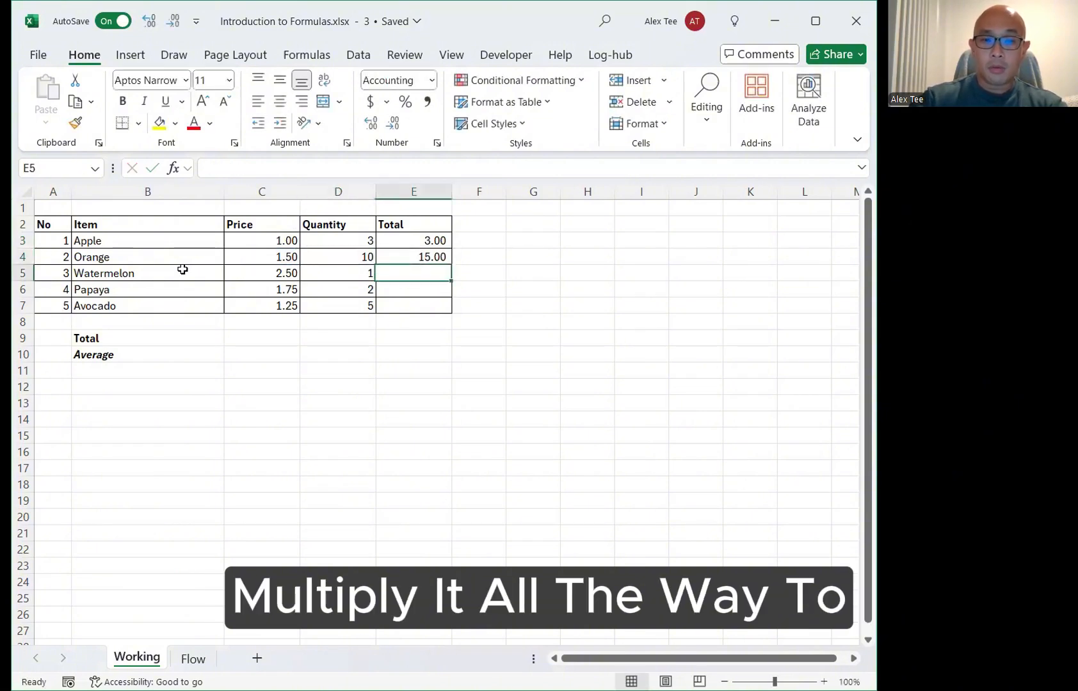
Step: Calculate the Watermelon total in E5 with the formula =C5*D5
type("=")
key("Left")
key("Left")
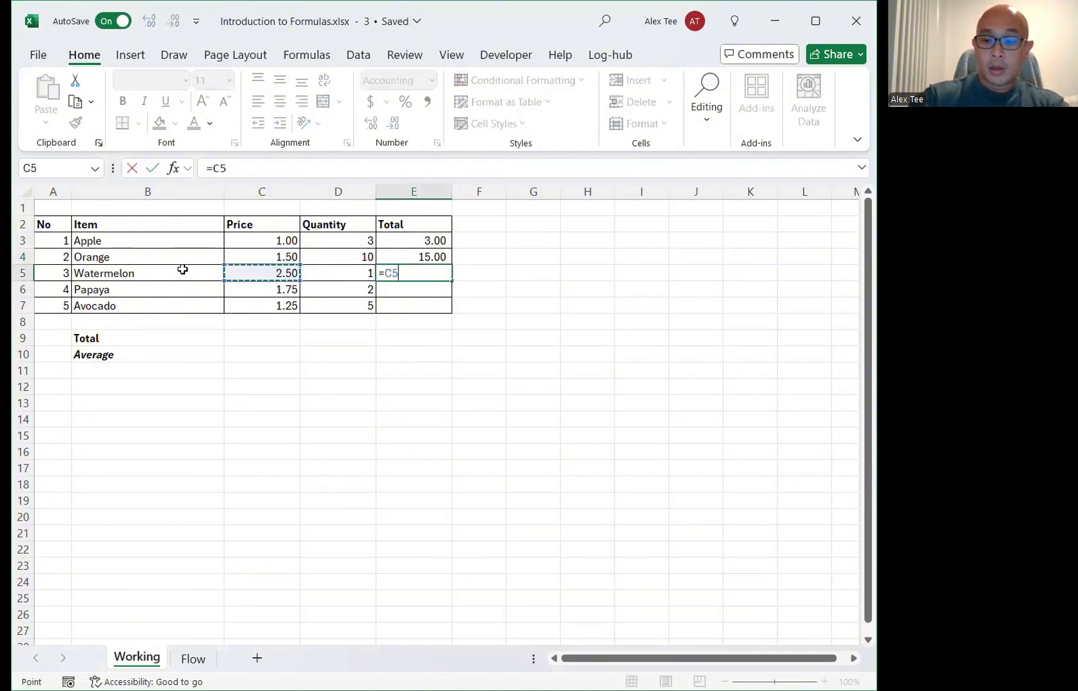
type("*")
key("Left")
key("Return")
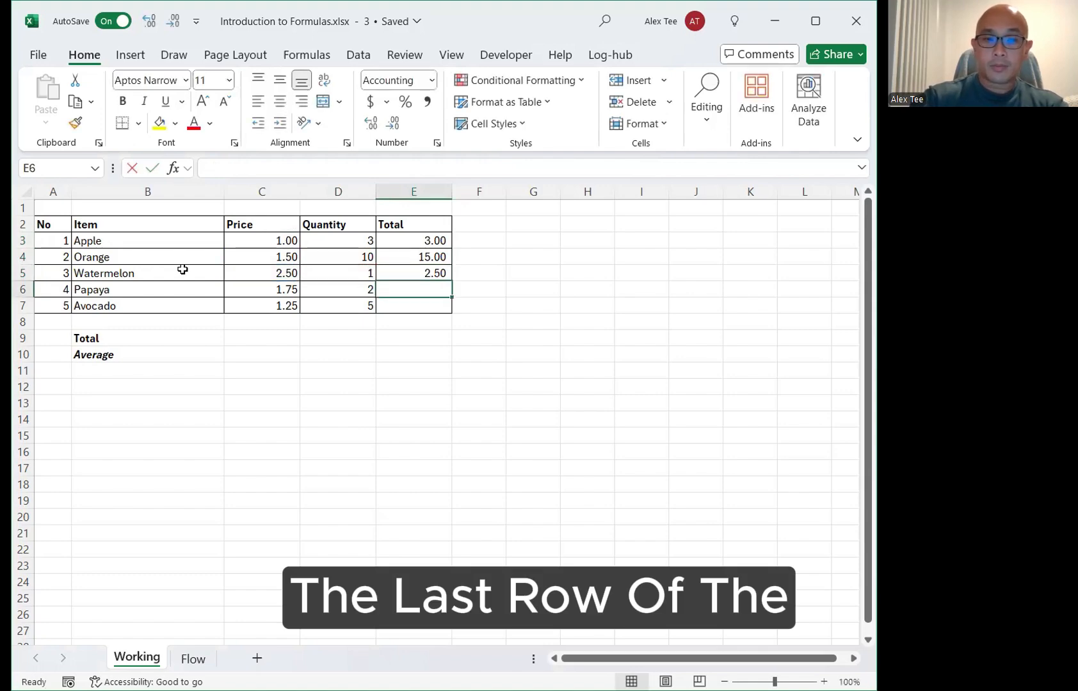
Step: Calculate the Papaya total in E6 with the formula =C6*D6
type("=")
key("Left")
key("Left")
type("*")
key("Left")
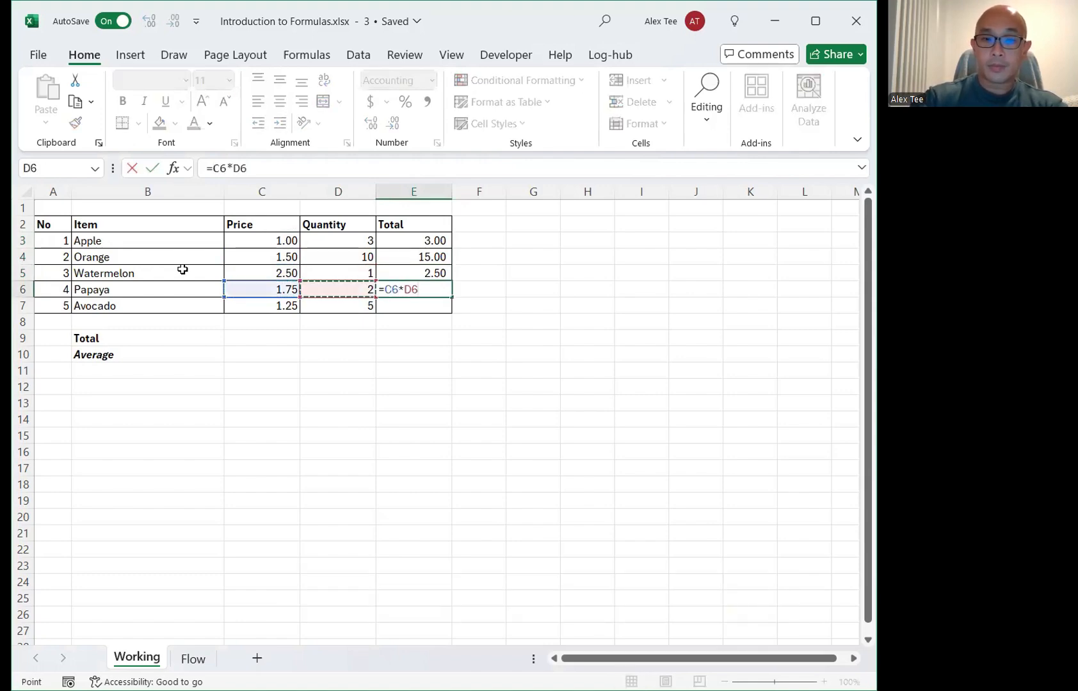
key("Return")
Step: Calculate the Avocado total in E7 with the formula =C7*D7
type("=")
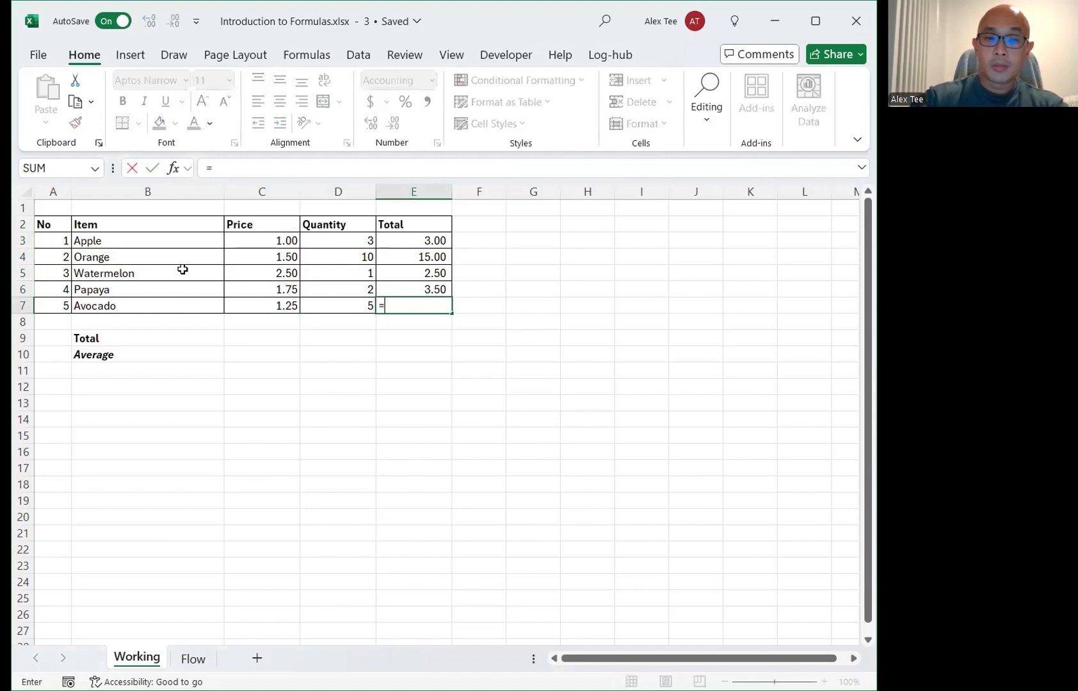
key("Left")
key("Left")
type("*")
key("Left")
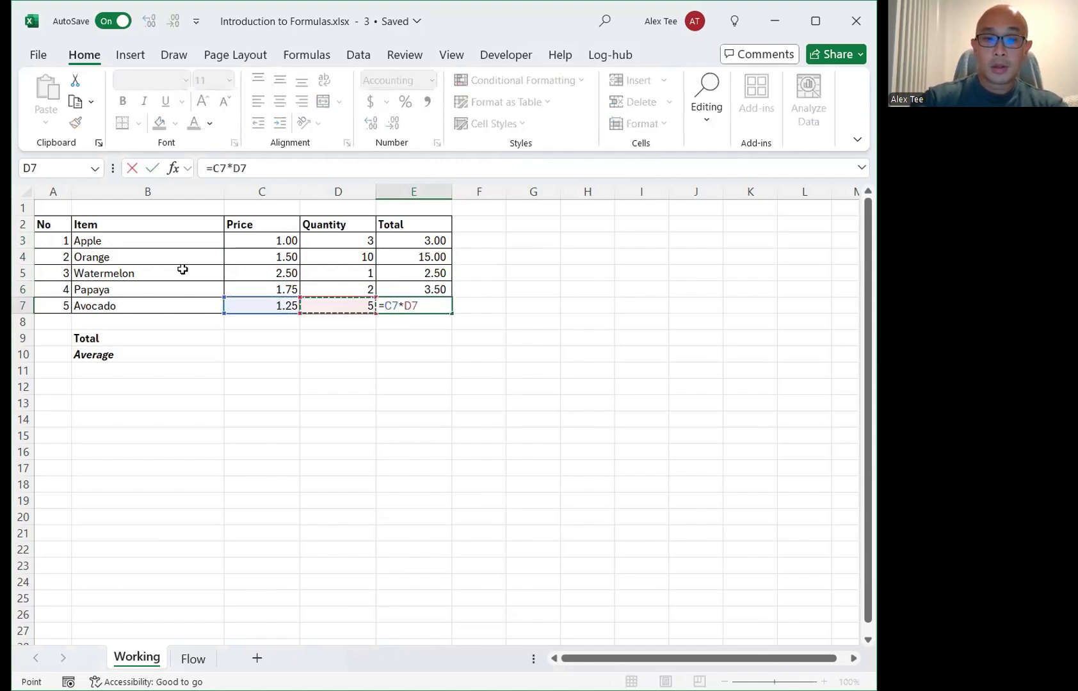
key("Return")
Step: Add up the five item totals in E9 cell by cell with the formula =E3+E4+E5+E6+E7
key("Down")
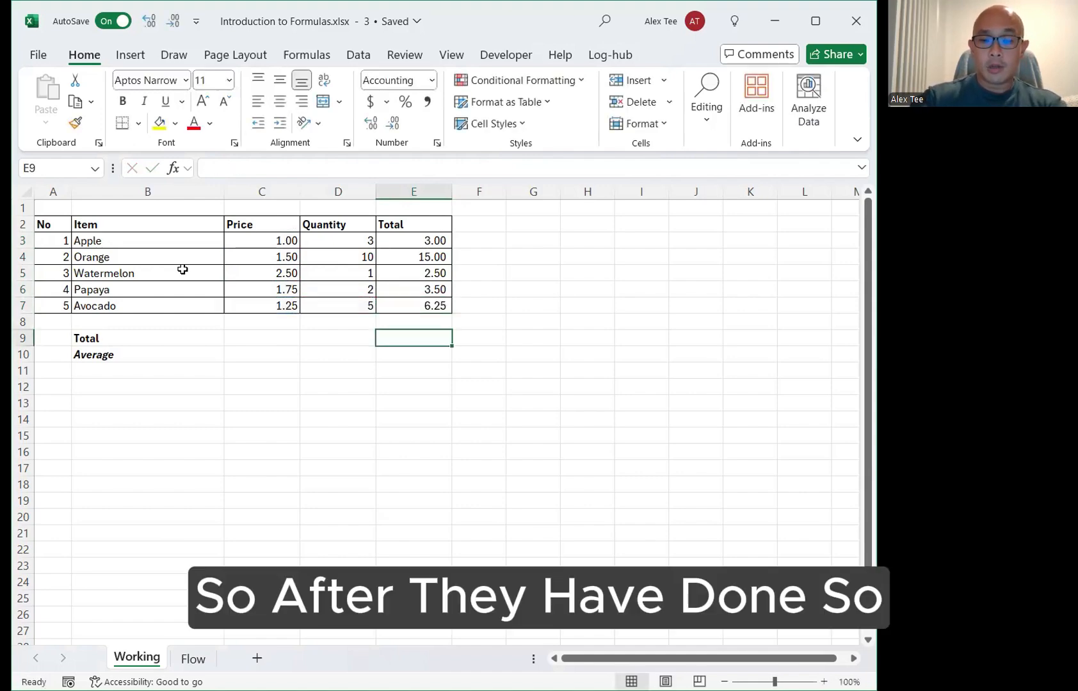
type("=")
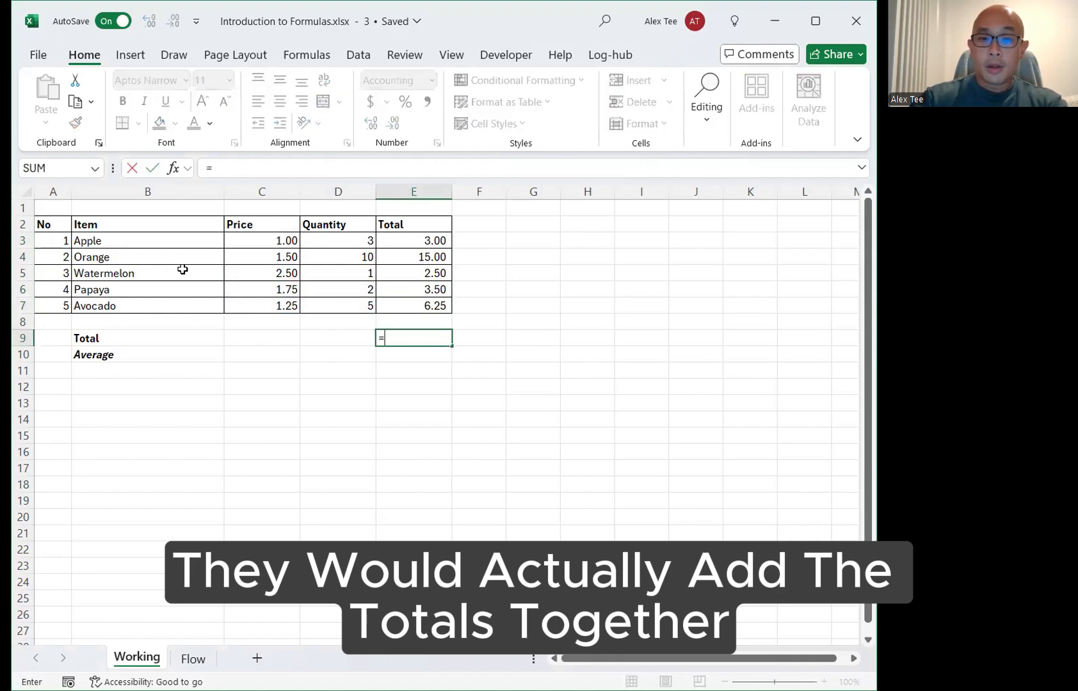
key("Up")
key("Up")
key("Up")
key("Up")
key("Up")
key("Up")
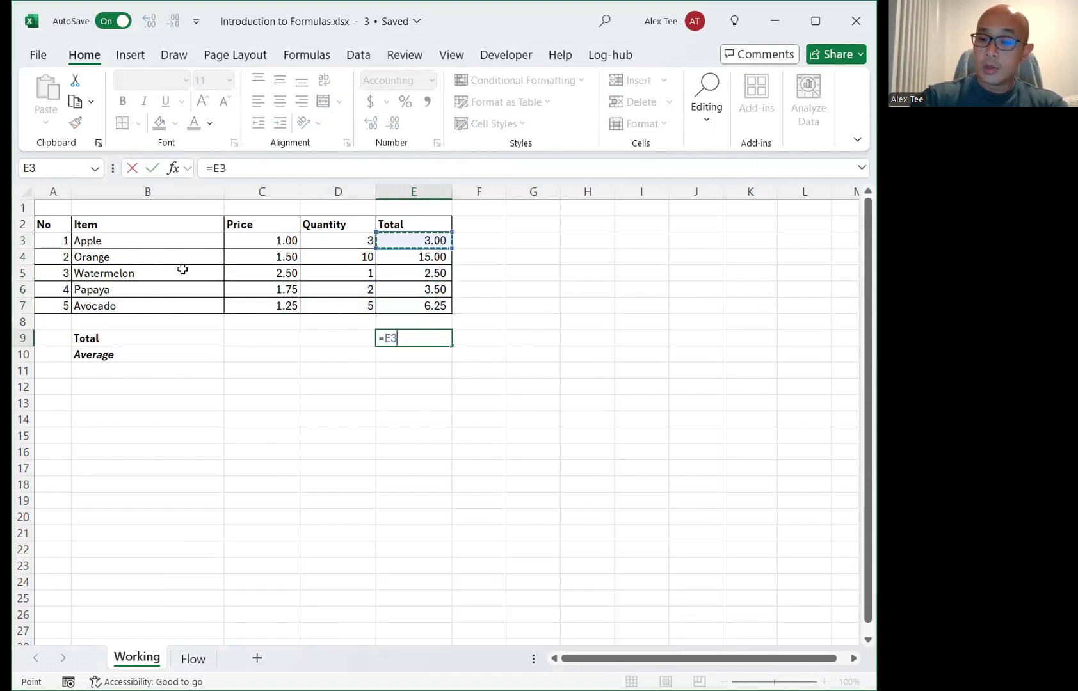
type("+")
key("Up")
key("Up")
key("Up")
key("Up")
key("Up")
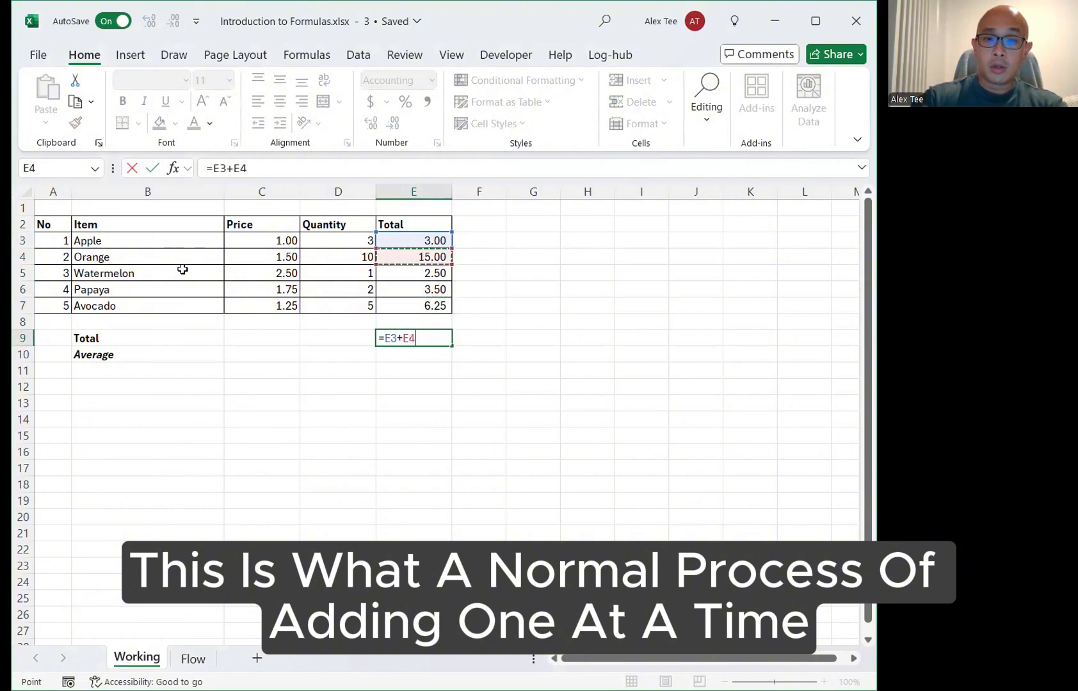
type("+")
key("Up")
key("Up")
key("Up")
key("Up")
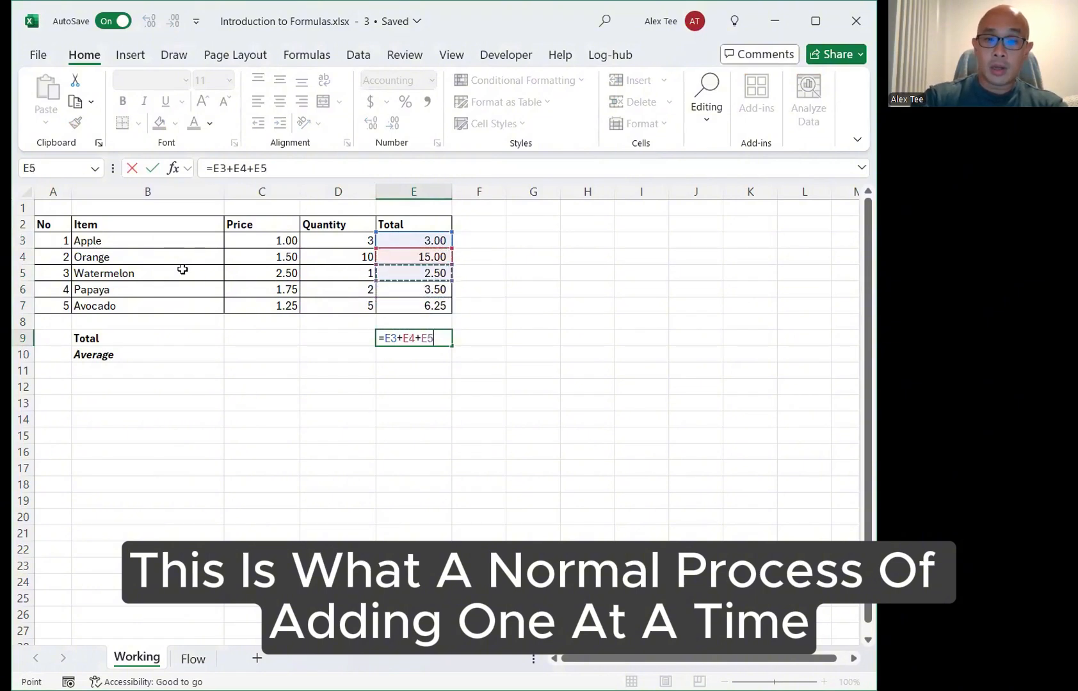
type("+")
key("Up")
key("Up")
key("Up")
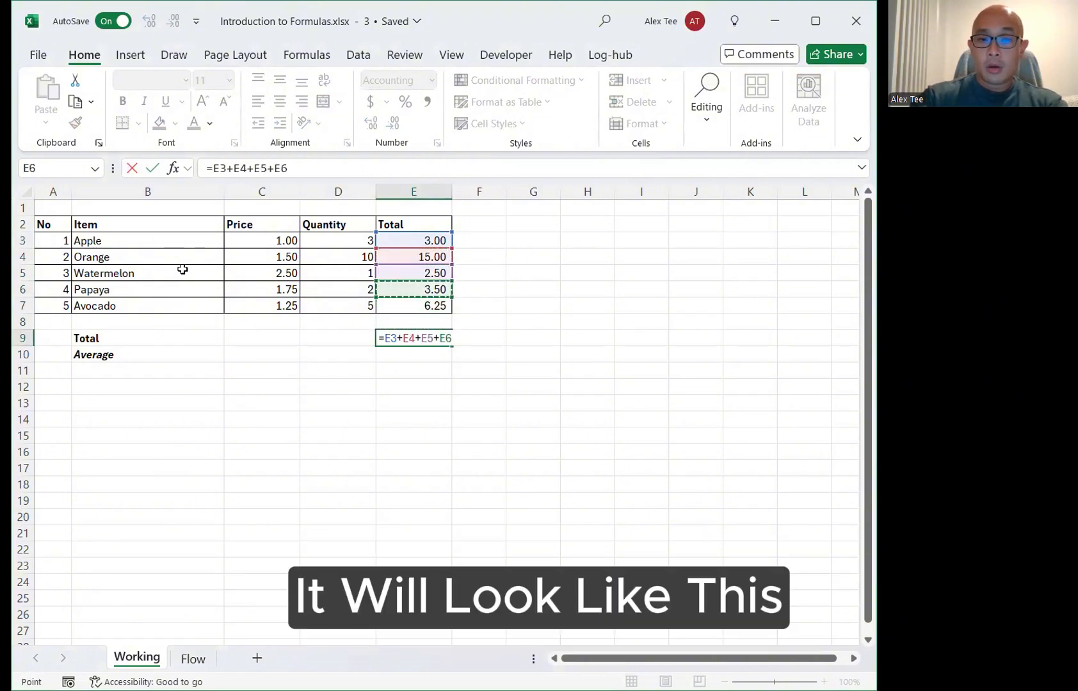
key("Return")
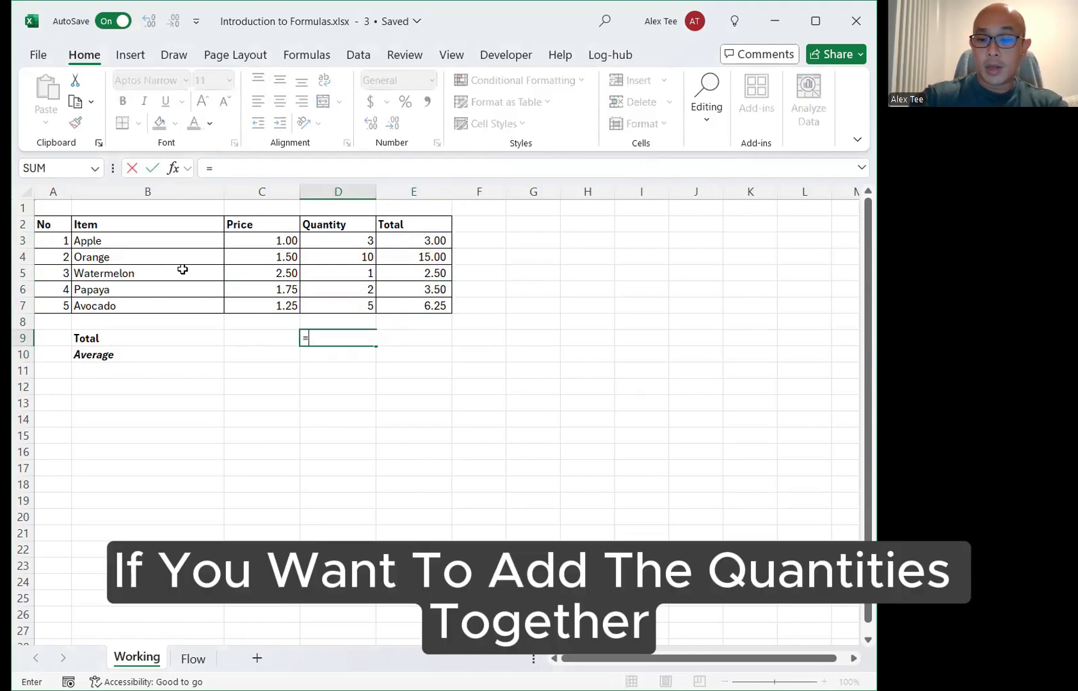
Step: Add up the five quantities in D9 cell by cell with the formula =D3+D4+D5+D6+D7
key("Up")
key("Up")
key("Up")
key("Up")
key("Up")
key("Up")
key("Up")
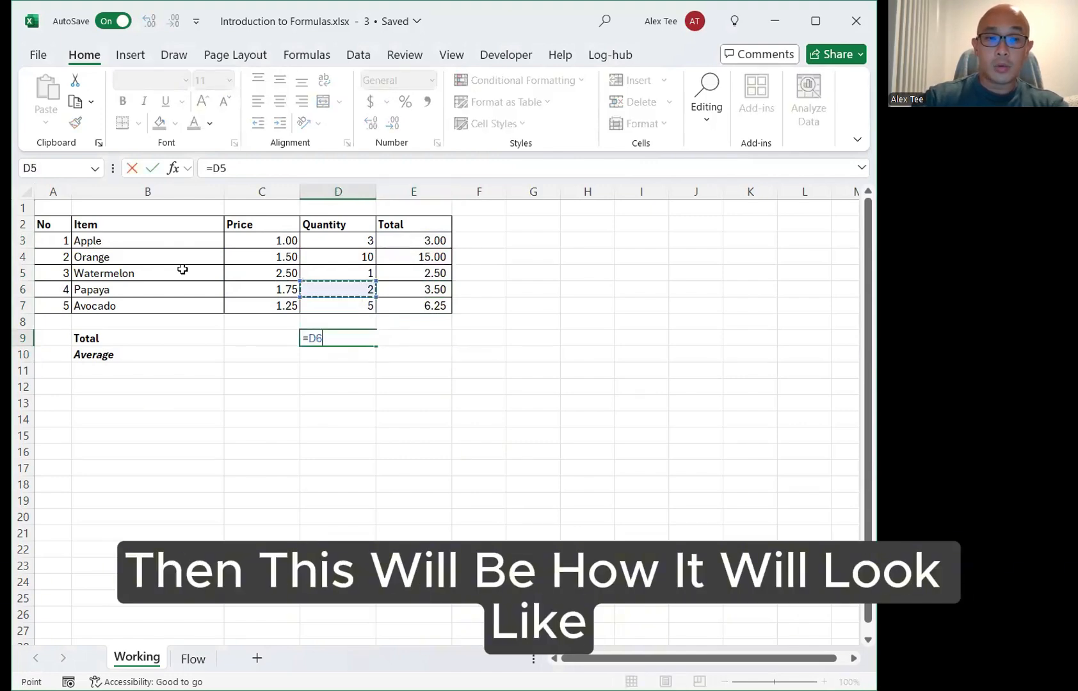
key("Down")
type("+")
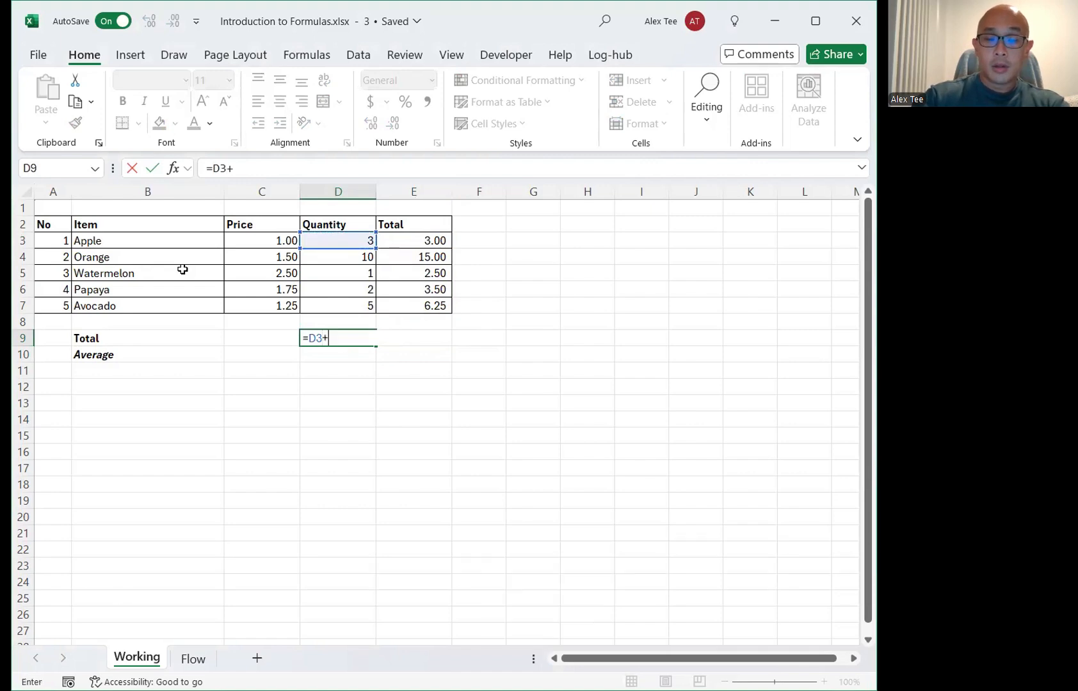
key("Up")
key("Up")
key("Up")
key("Up")
type("+")
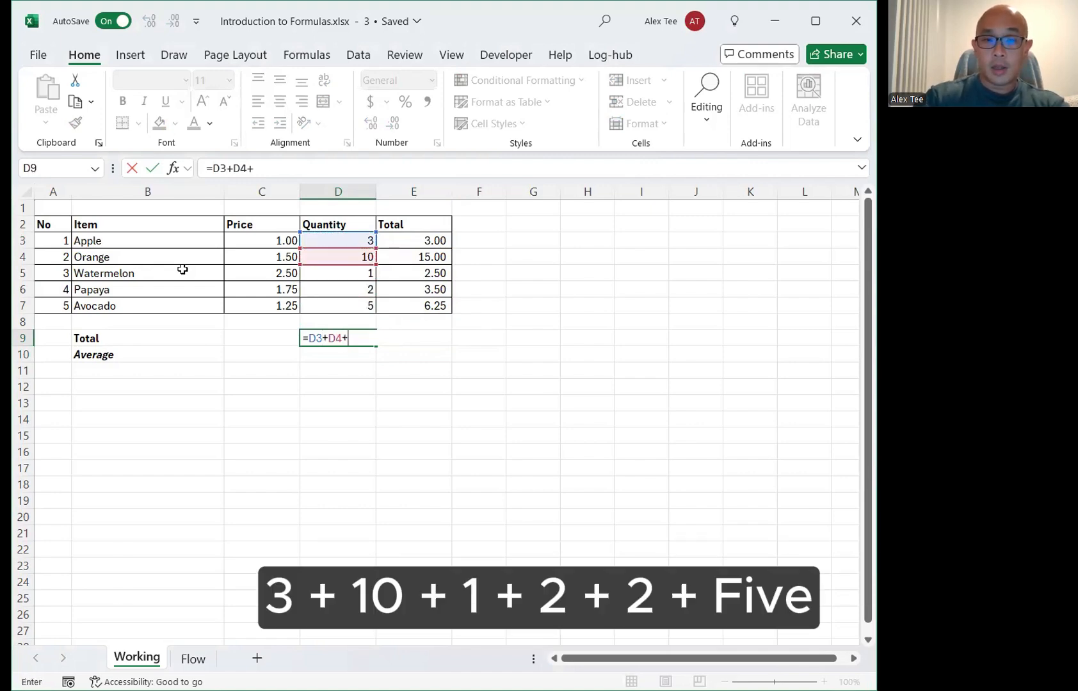
key("Up")
key("Up")
key("Up")
key("Up")
type("+")
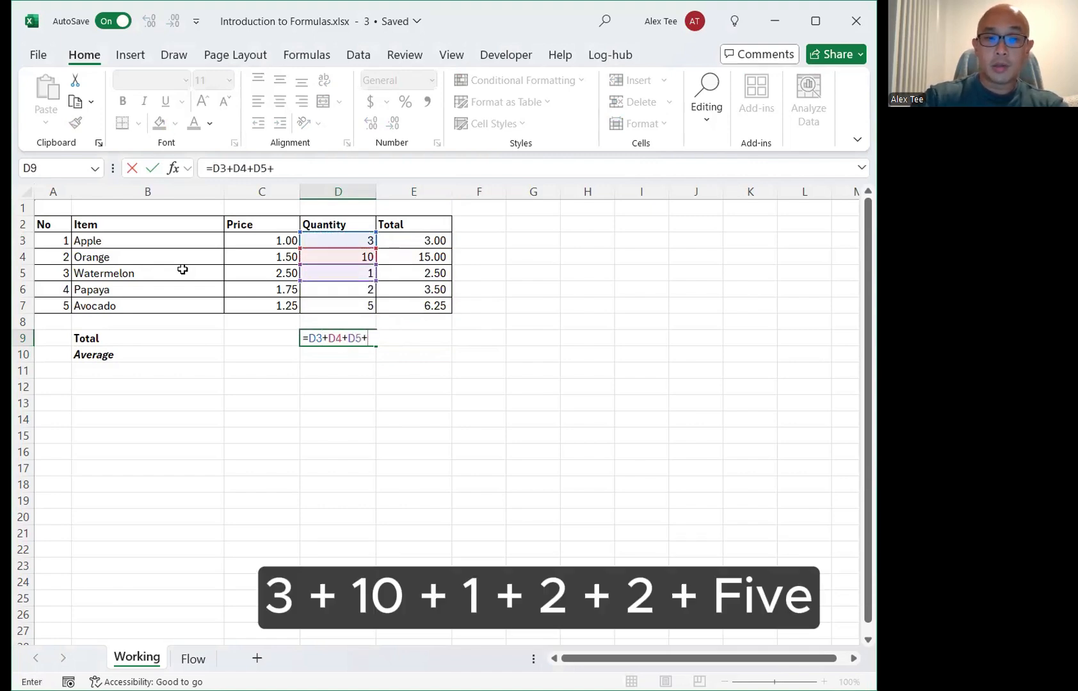
key("Up")
key("Up")
key("Up")
type("+")
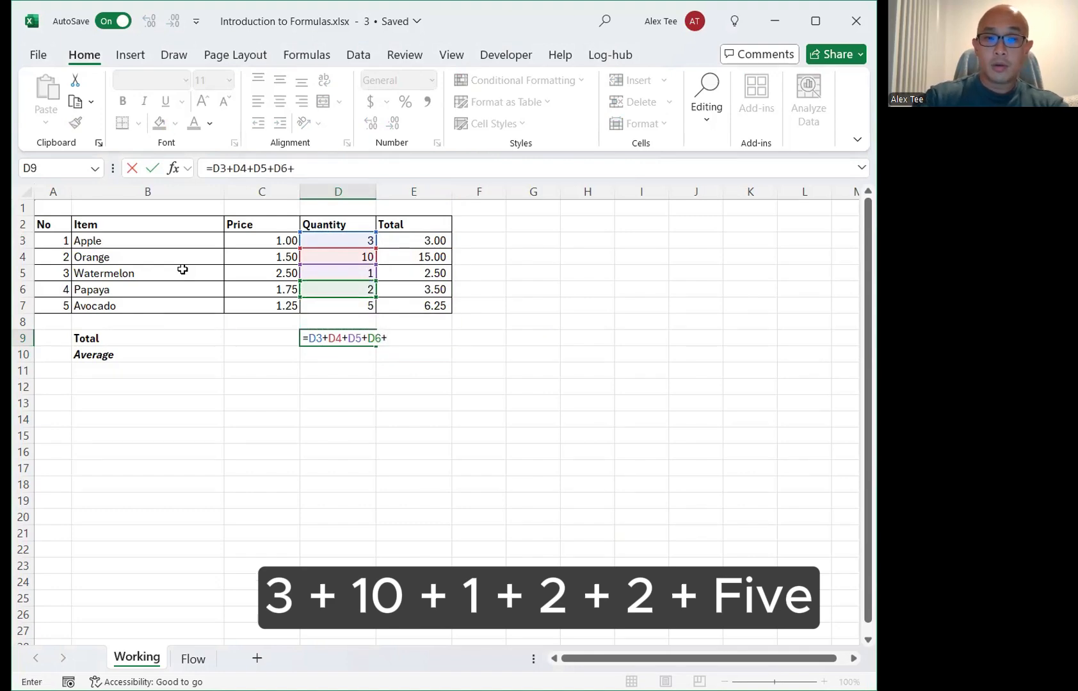
key("Up")
key("Up")
key("Return")
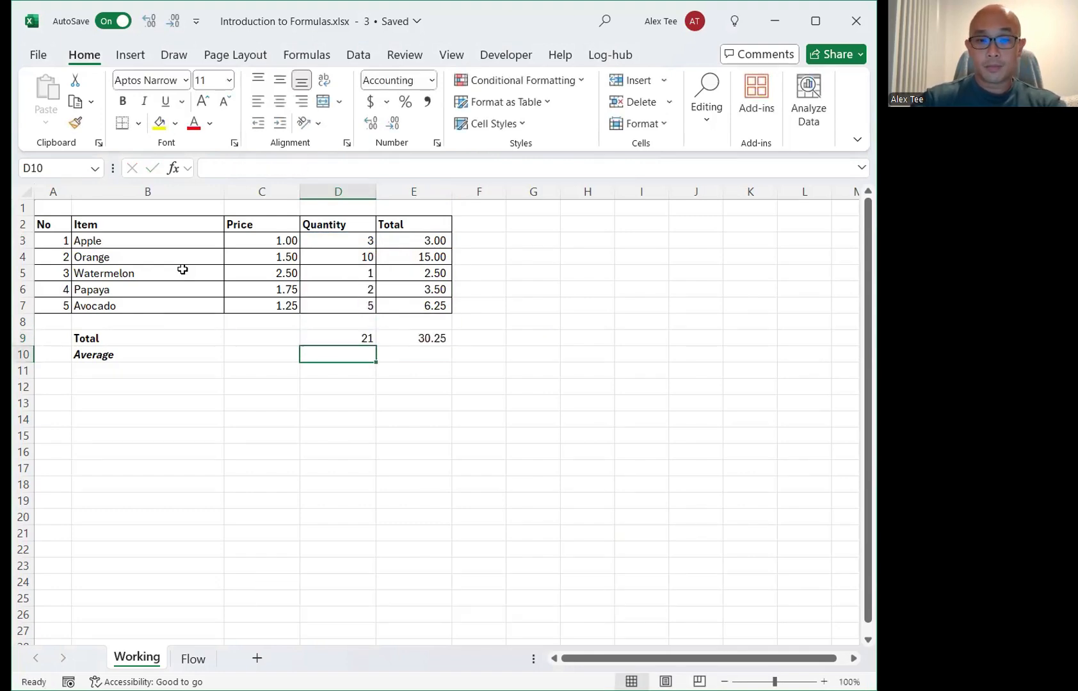
Step: Calculate the average price in E10 by dividing the grand total by the total quantity with =E9/D9
key("Right")
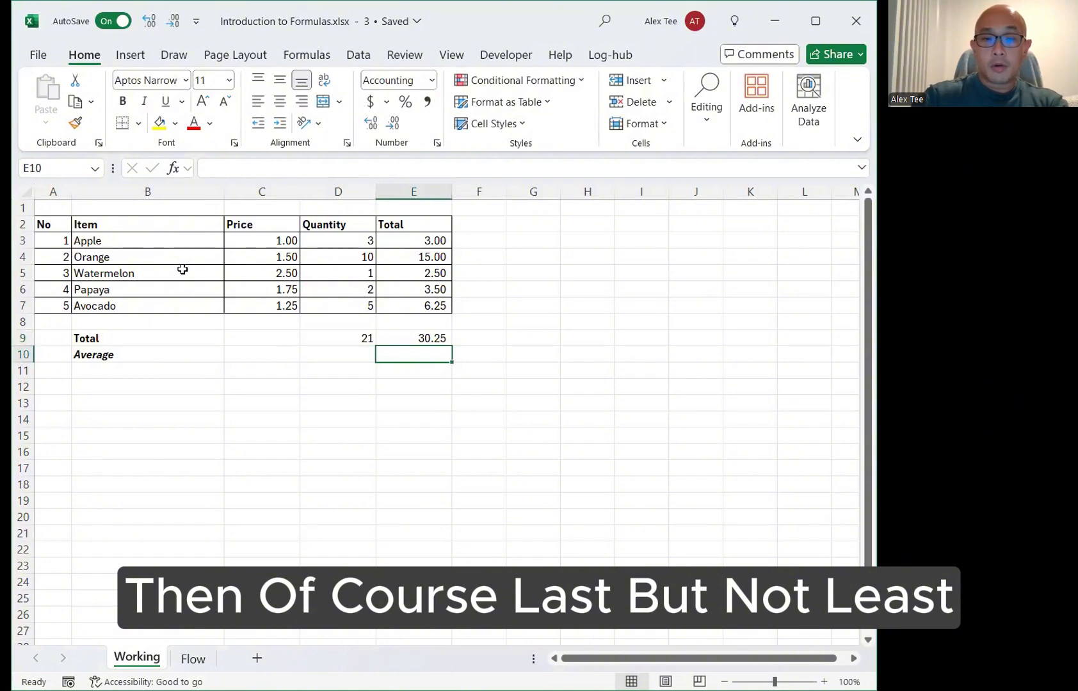
type("=")
key("Up")
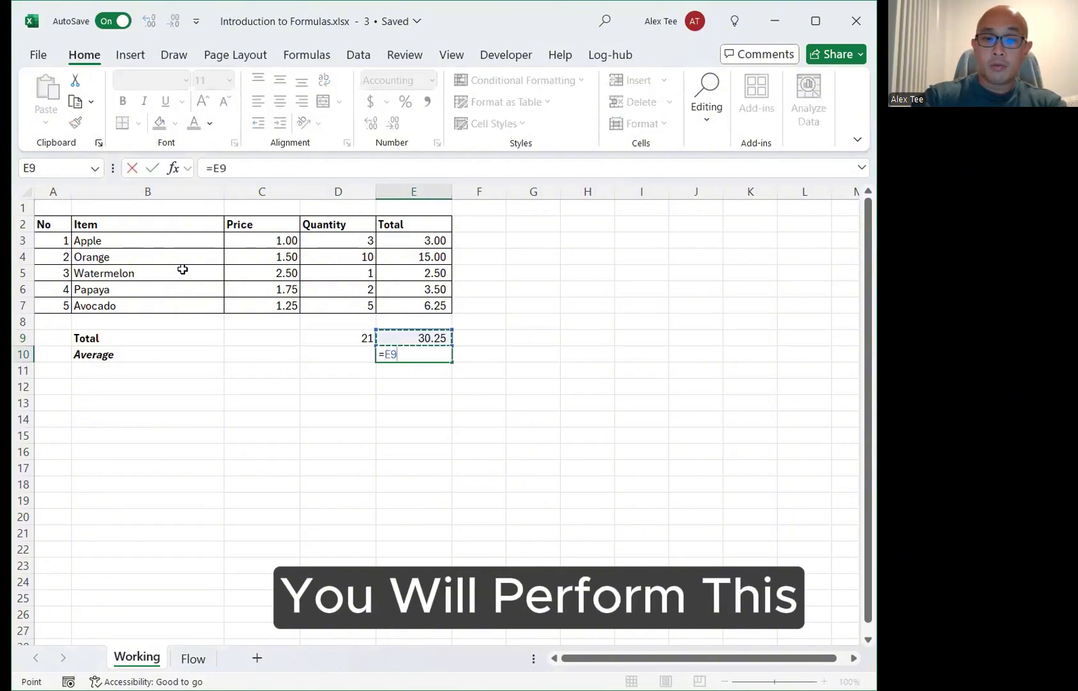
type("/")
key("Up")
key("Left")
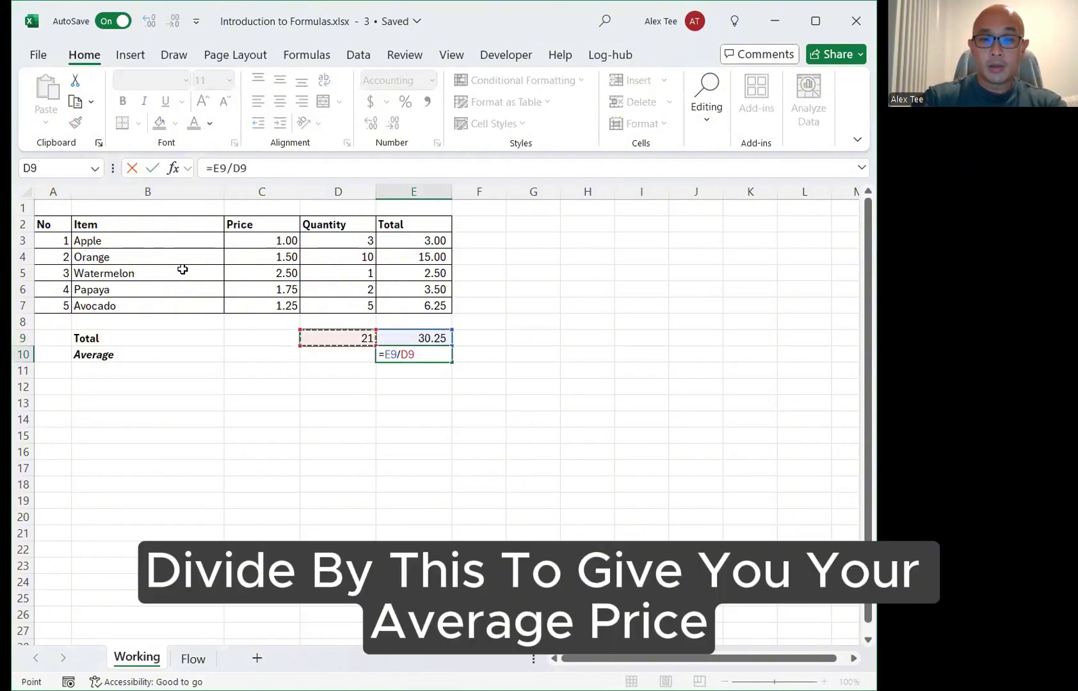
key("Return")
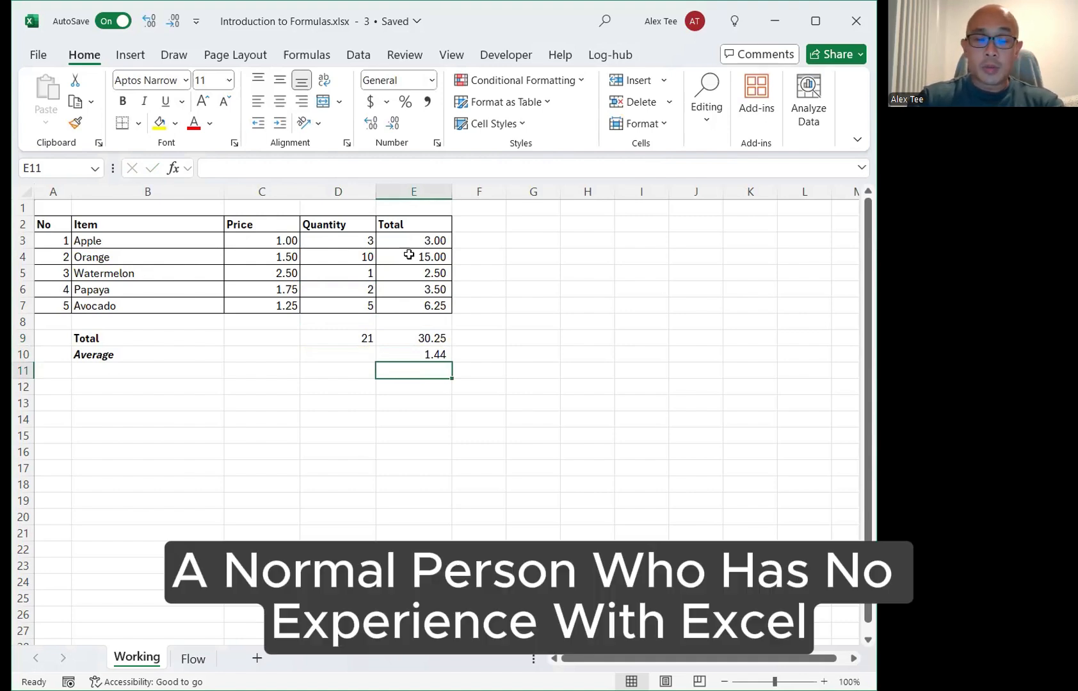
Step: Reset the table by clearing E3:E10, D9 and A3:A7, and select cell A3
left_click_drag(419, 247, 419, 355)
key("Delete")
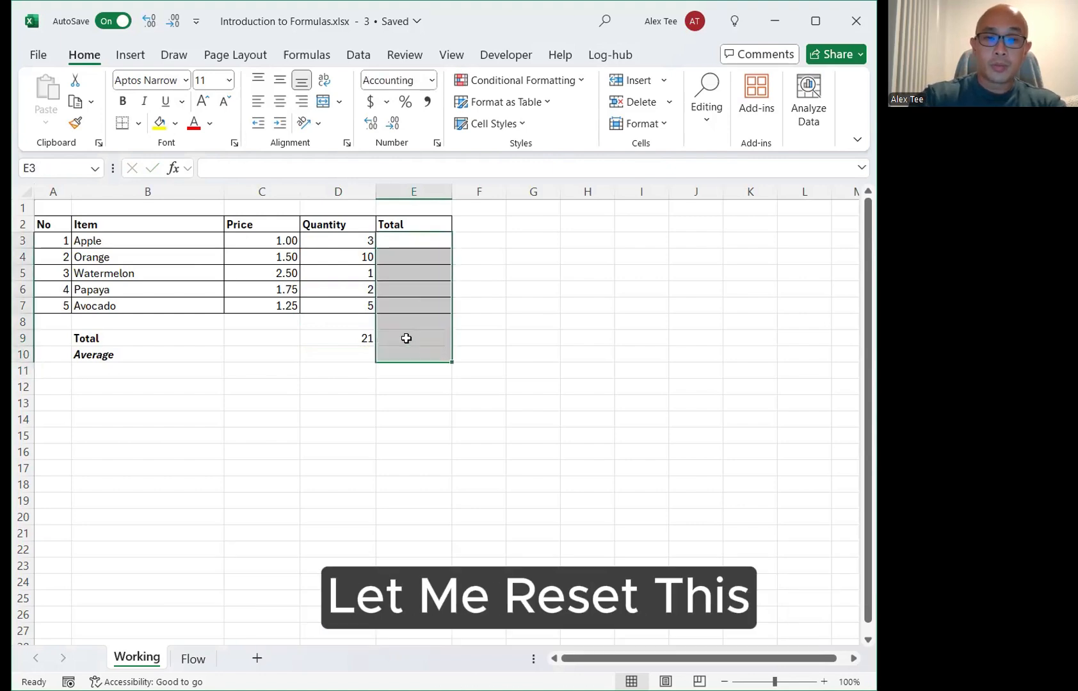
left_click(360, 336)
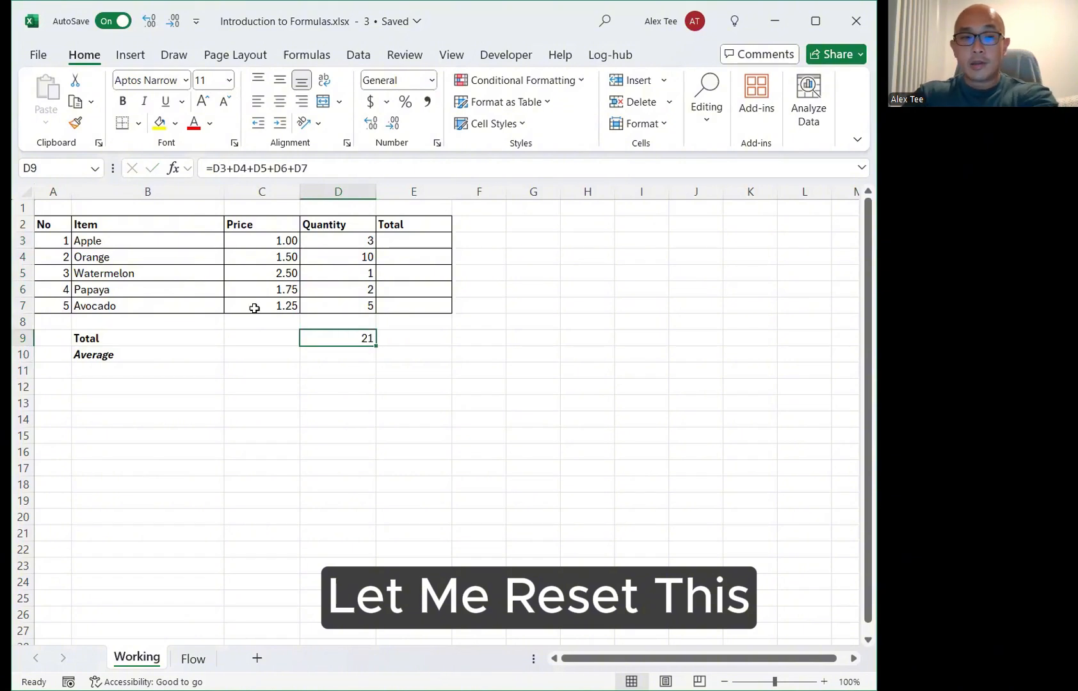
key("Delete")
left_click_drag(53, 242, 54, 307)
key("Delete")
left_click(494, 383)
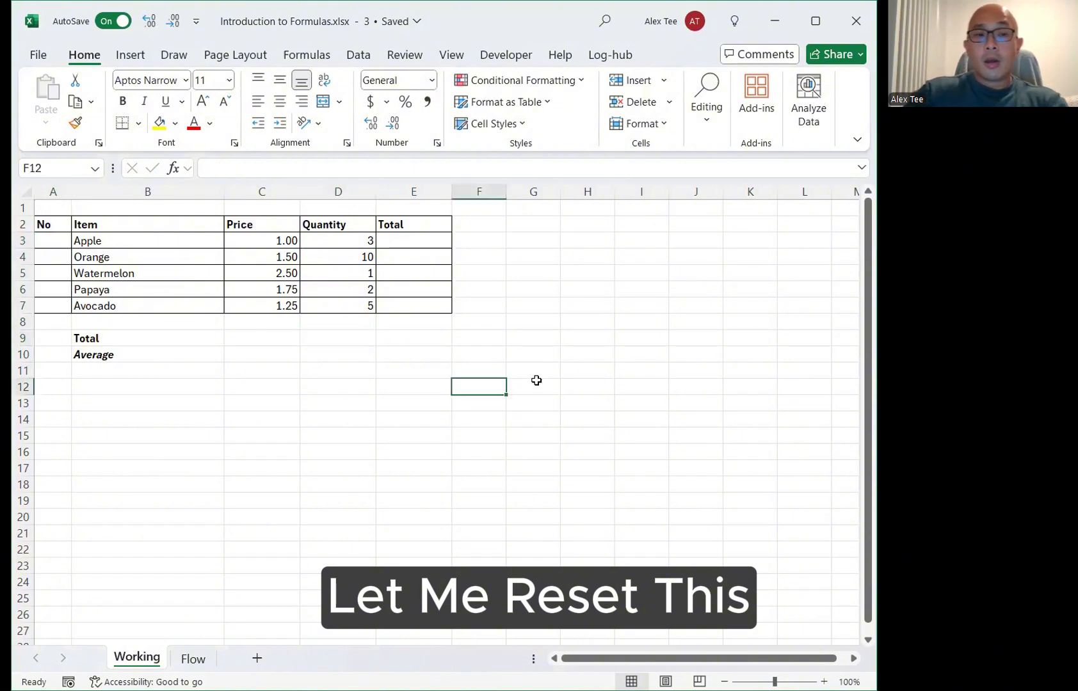
left_click(410, 354)
left_click(54, 238)
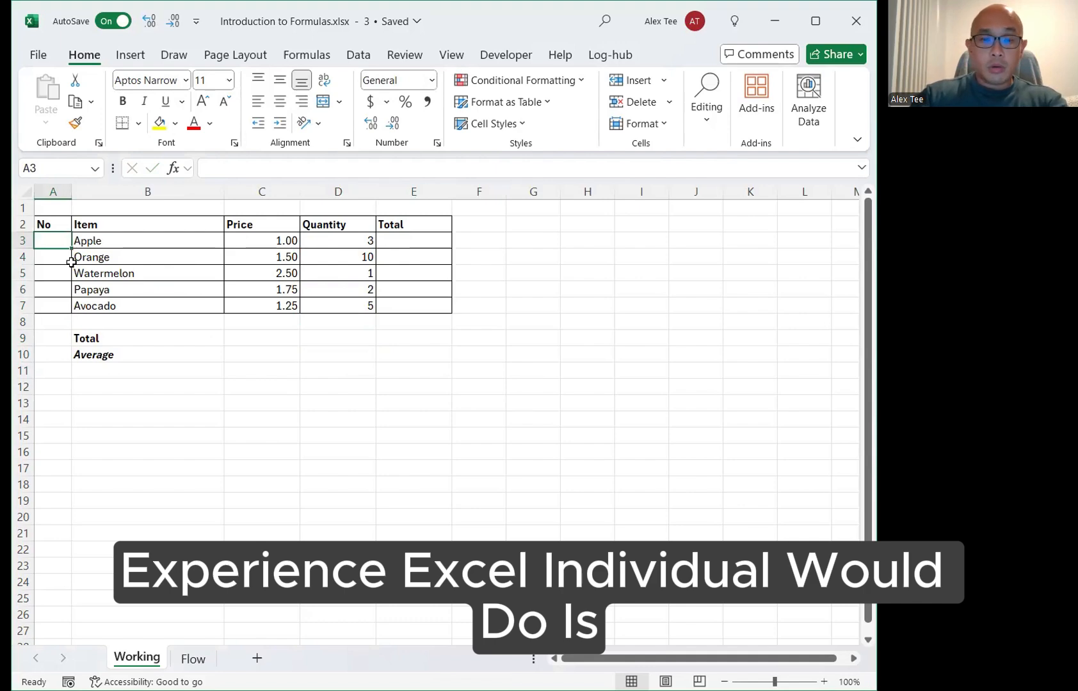
Step: Number the five fruit items in column A with the formula =SEQUENCE(5) in A3
type("=")
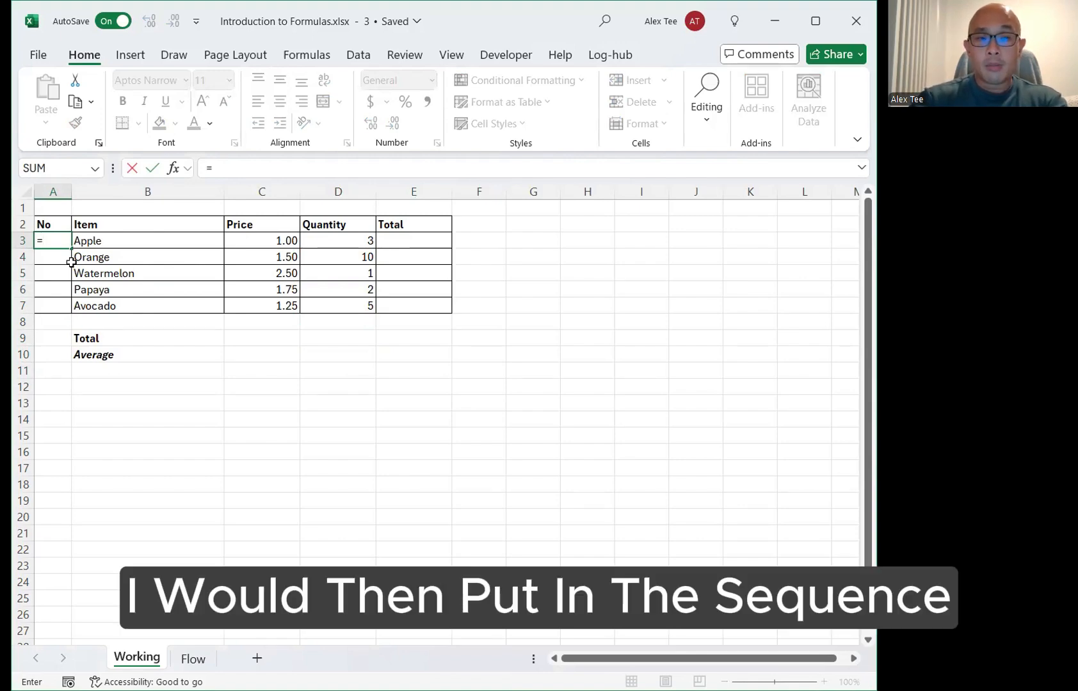
type("s")
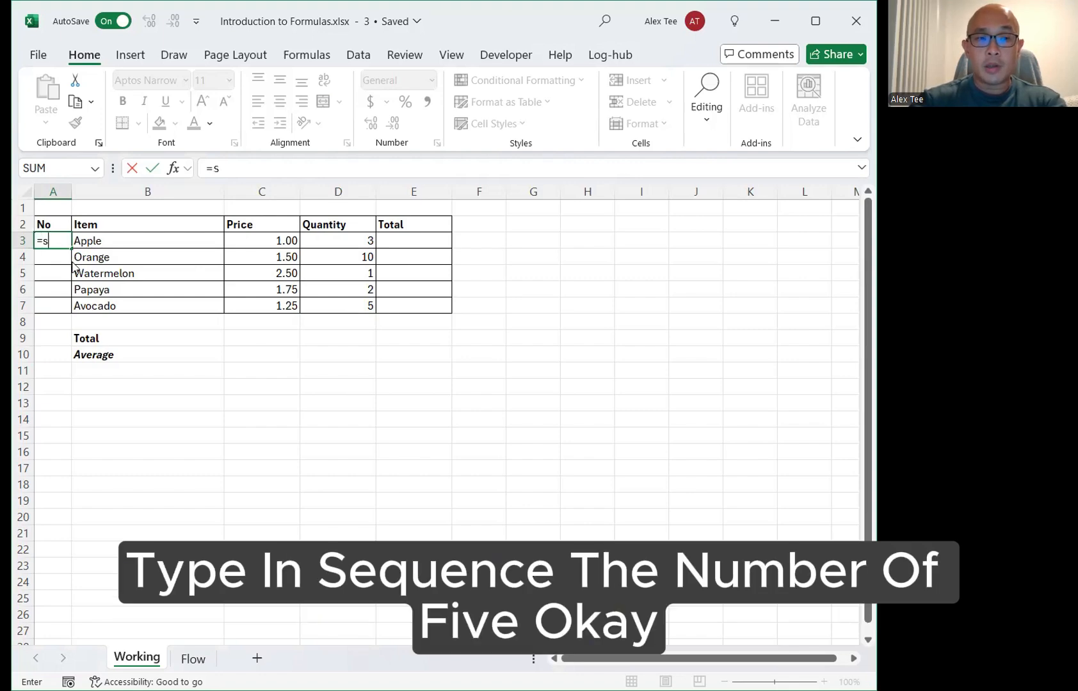
type("equence(5")
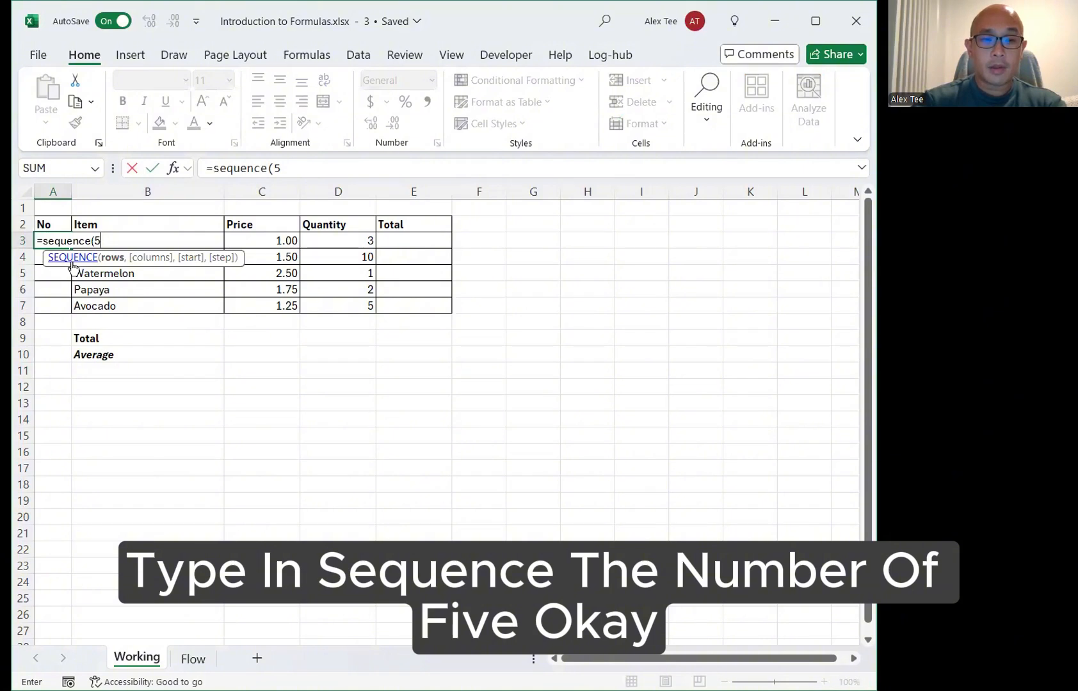
type(")")
key("Return")
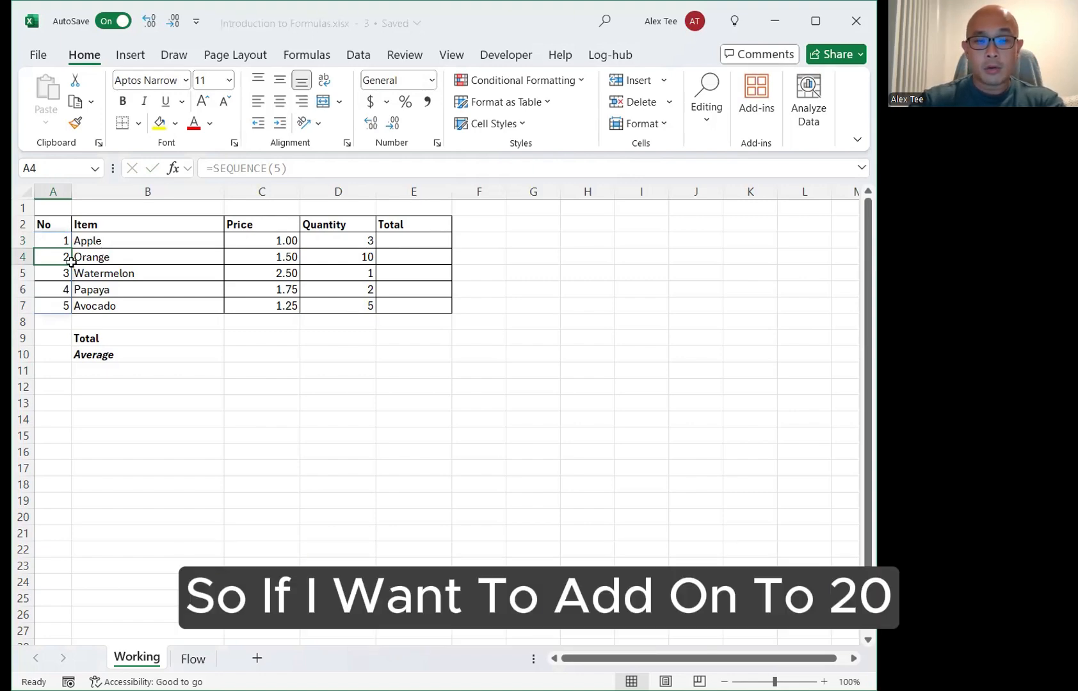
Step: Try extending the numbering to 20 rows by changing the formula in A3 to =SEQUENCE(20), and undo the change
double_click(70, 261)
key("BackSpace")
type("20")
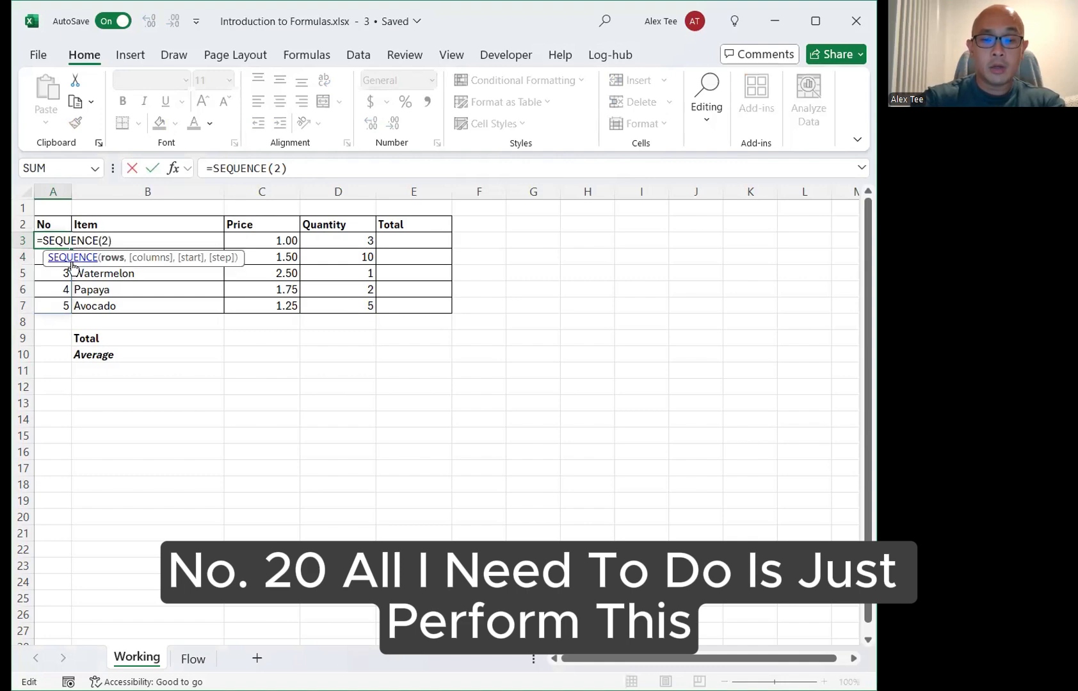
key("Return")
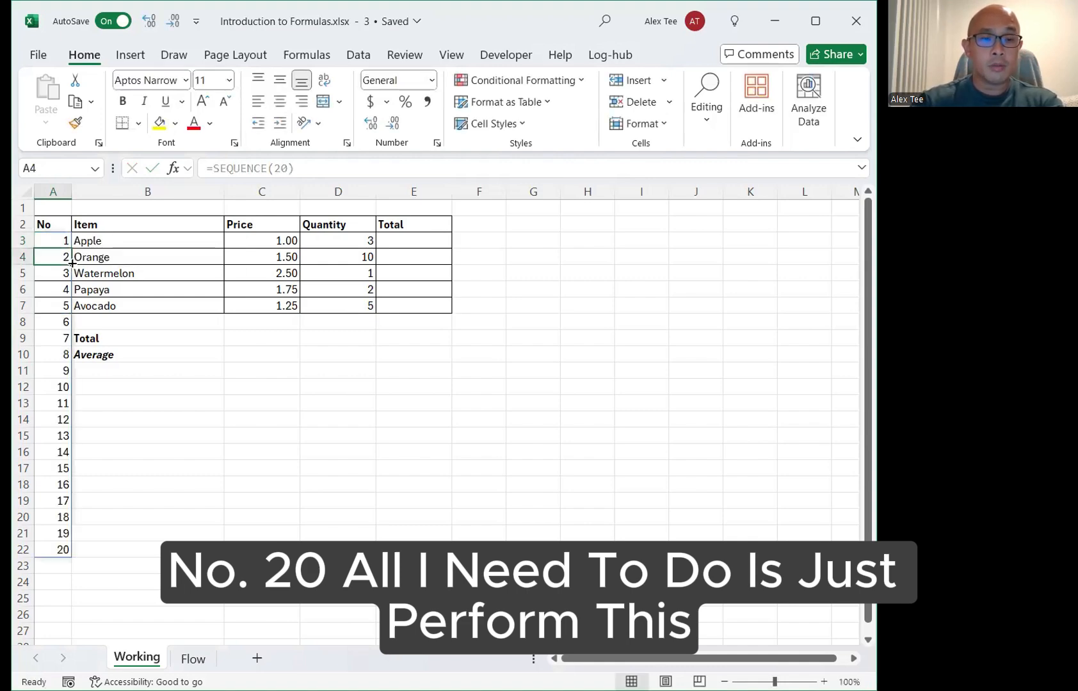
key("ctrl+z")
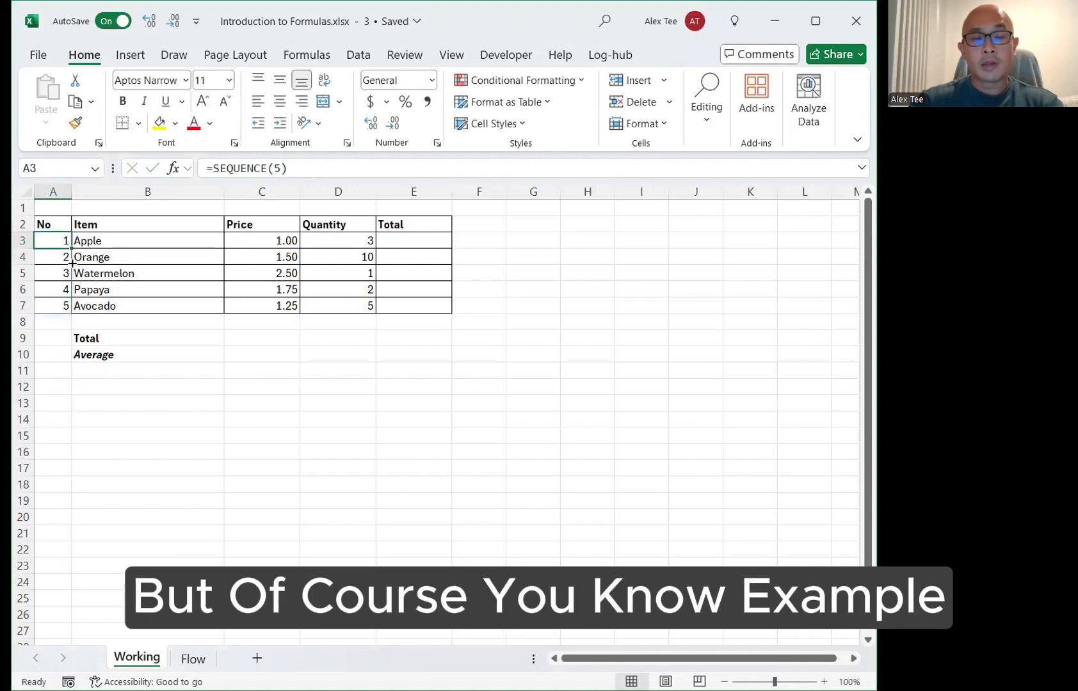
Step: Calculate the Apple total in E3 by multiplying price and quantity with the formula =PRODUCT(C3:D3)
key("Down")
key("Down")
key("Right")
key("Right")
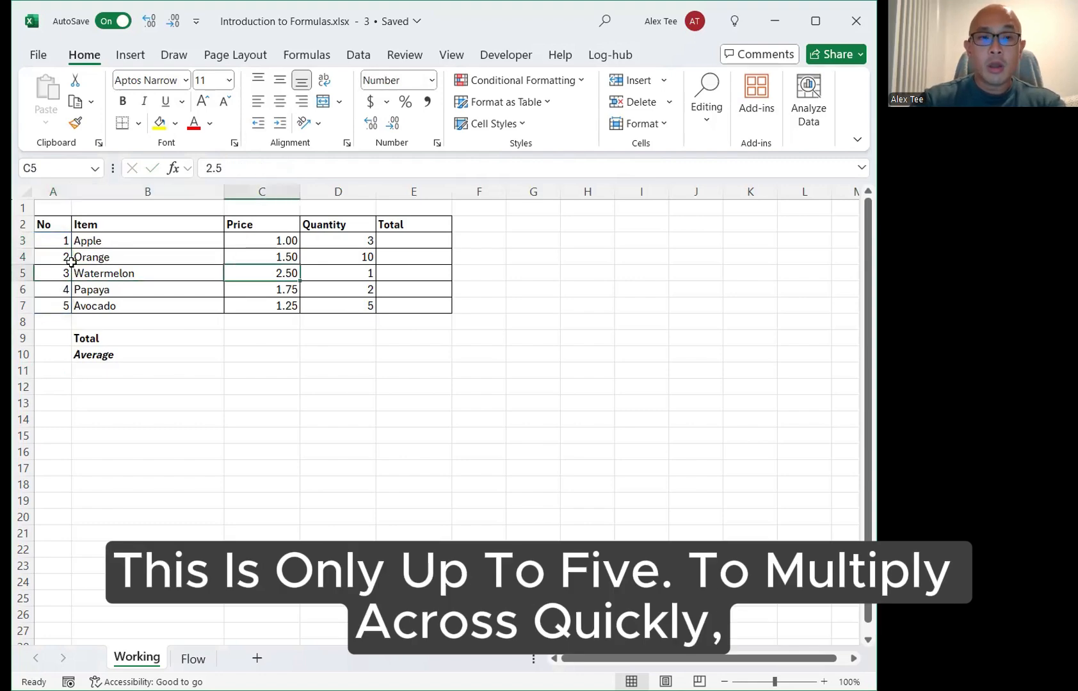
key("Right")
key("Right")
key("Up")
key("Up")
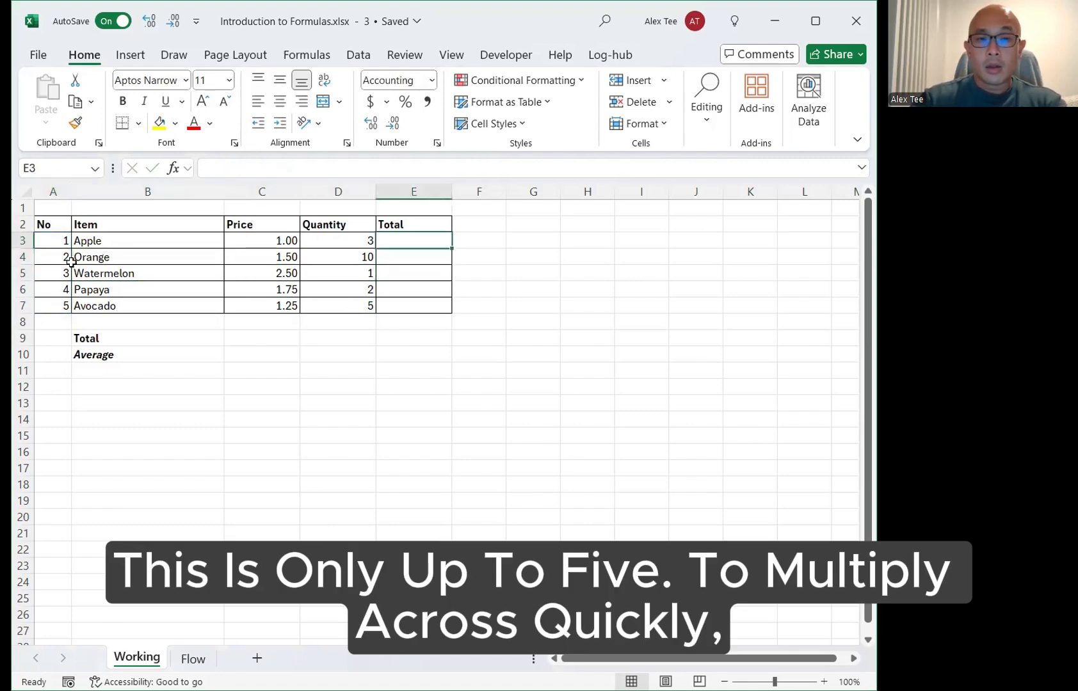
type("=")
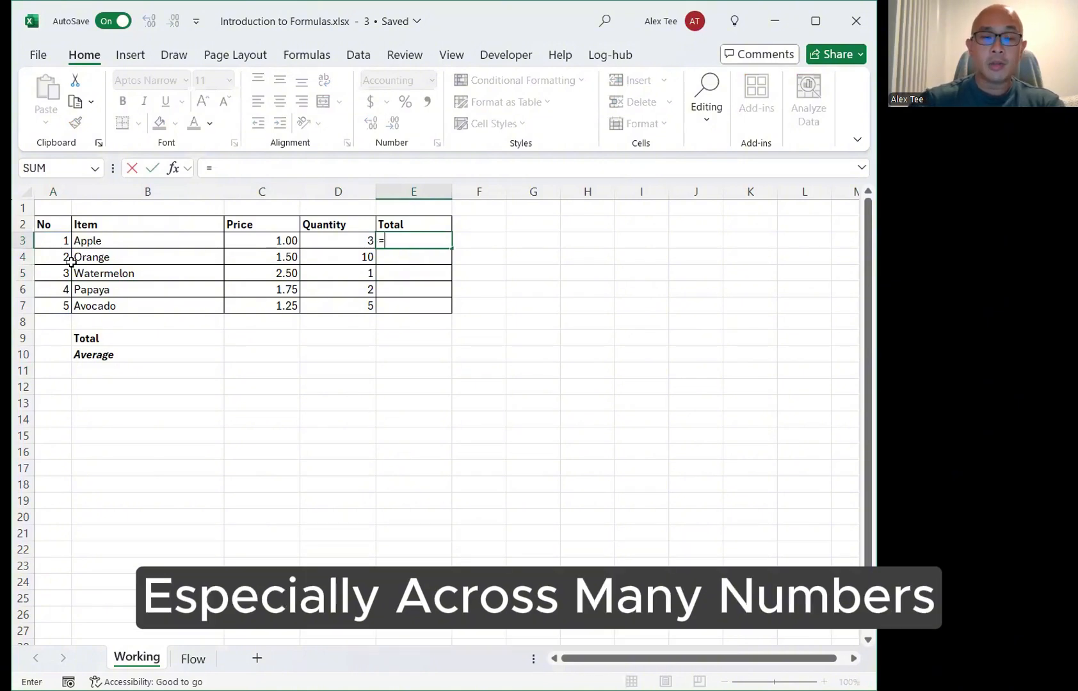
type("product(")
key("Left")
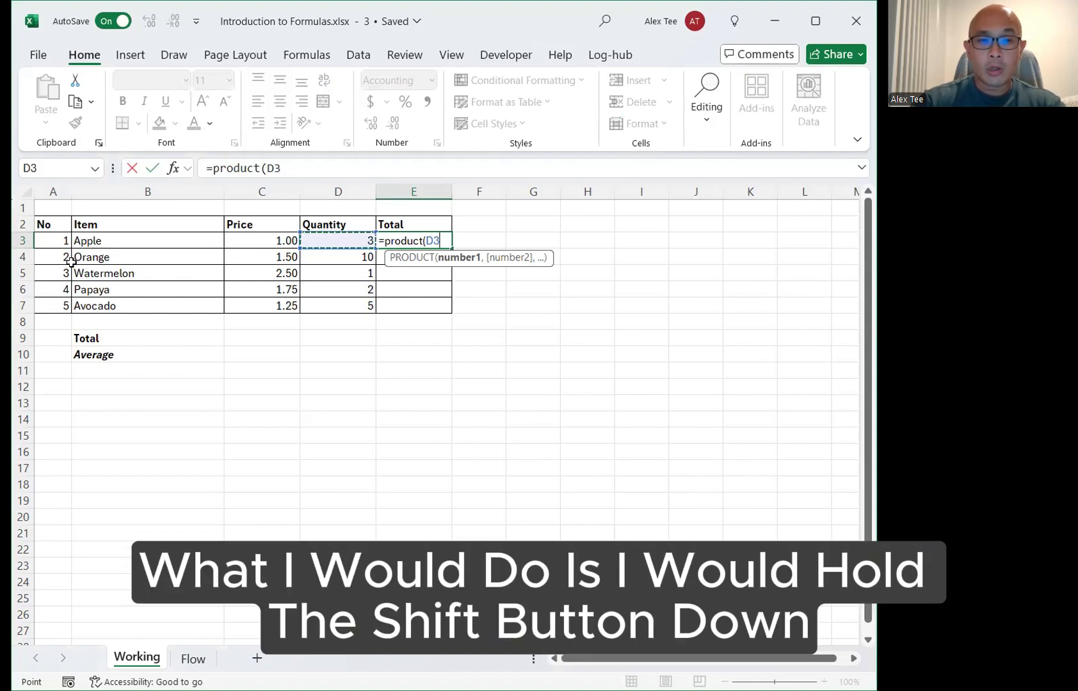
key("shift+Left")
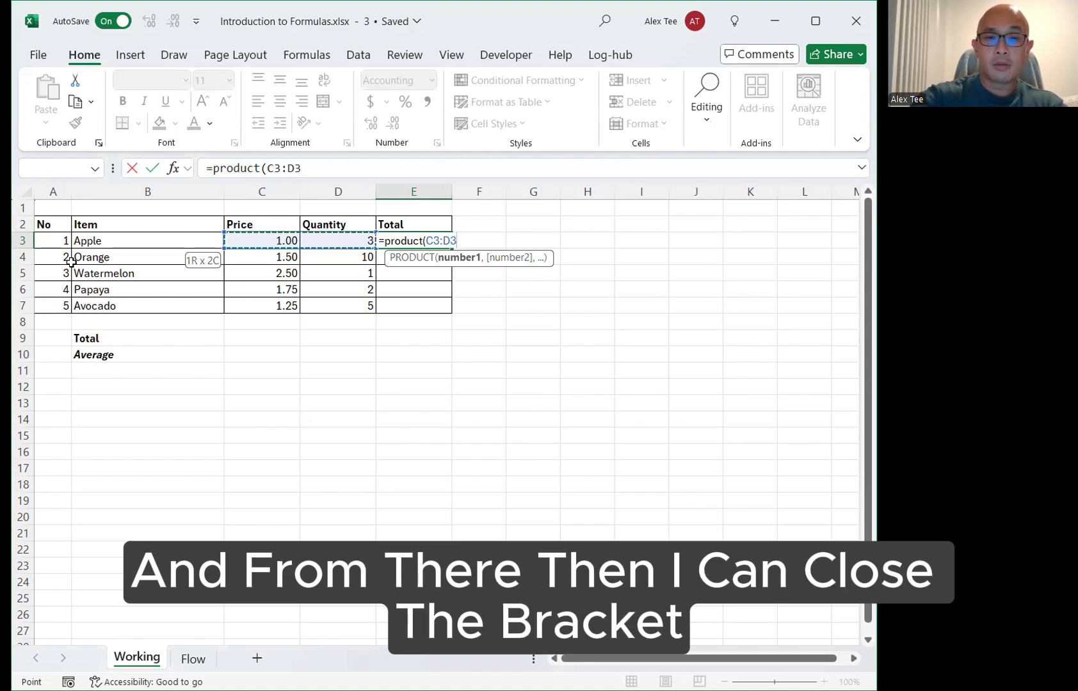
type(")")
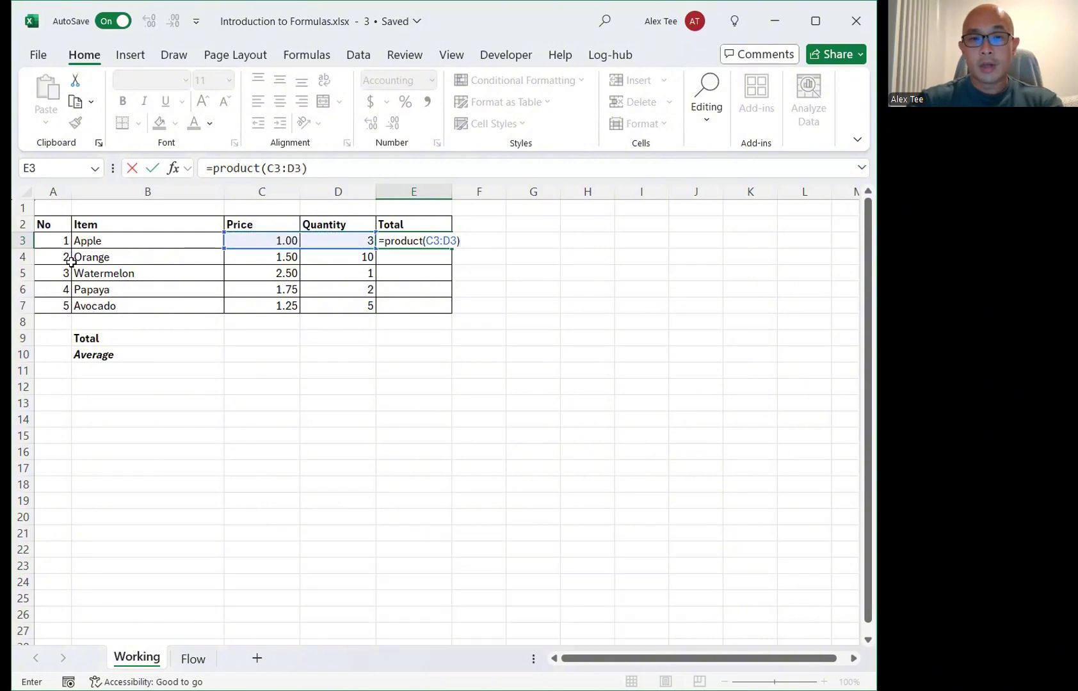
key("Return")
Step: Fill the PRODUCT formula from E3 down to E7 and check the copied formulas in E4 to E7
key("Up")
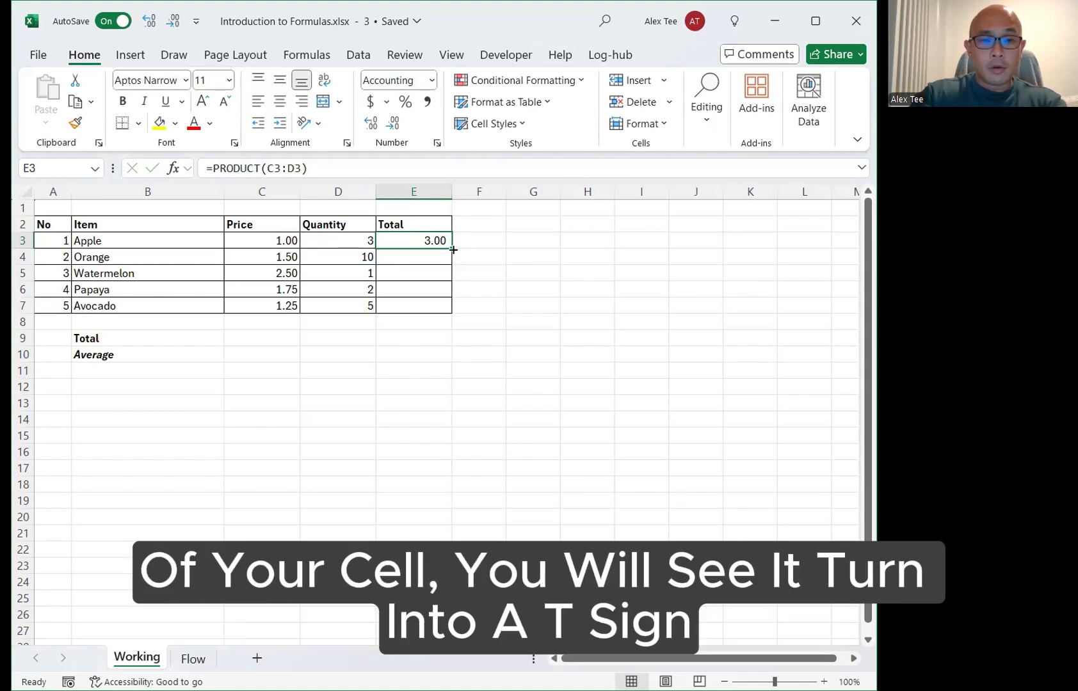
left_click_drag(454, 249, 453, 249)
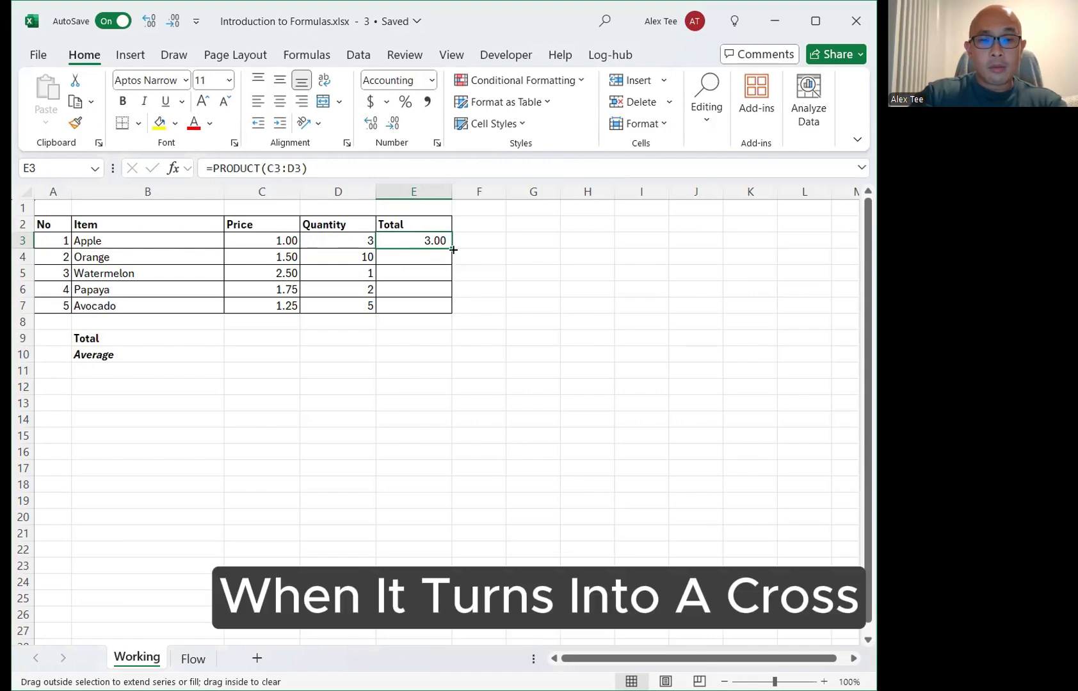
left_click_drag(453, 251, 461, 330)
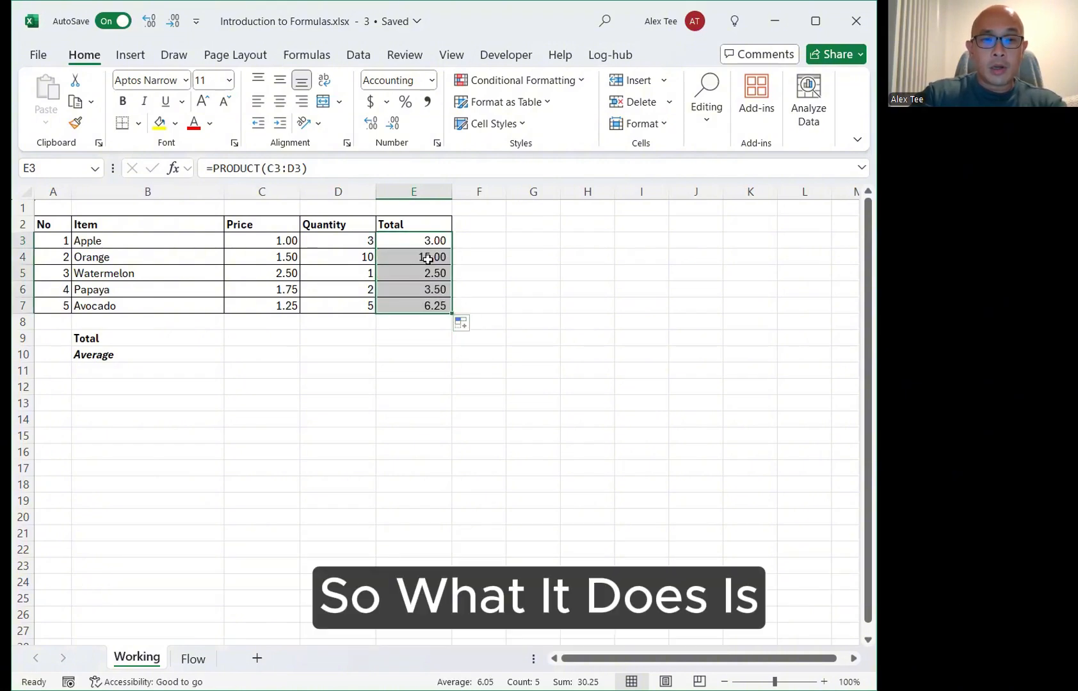
left_click(408, 263)
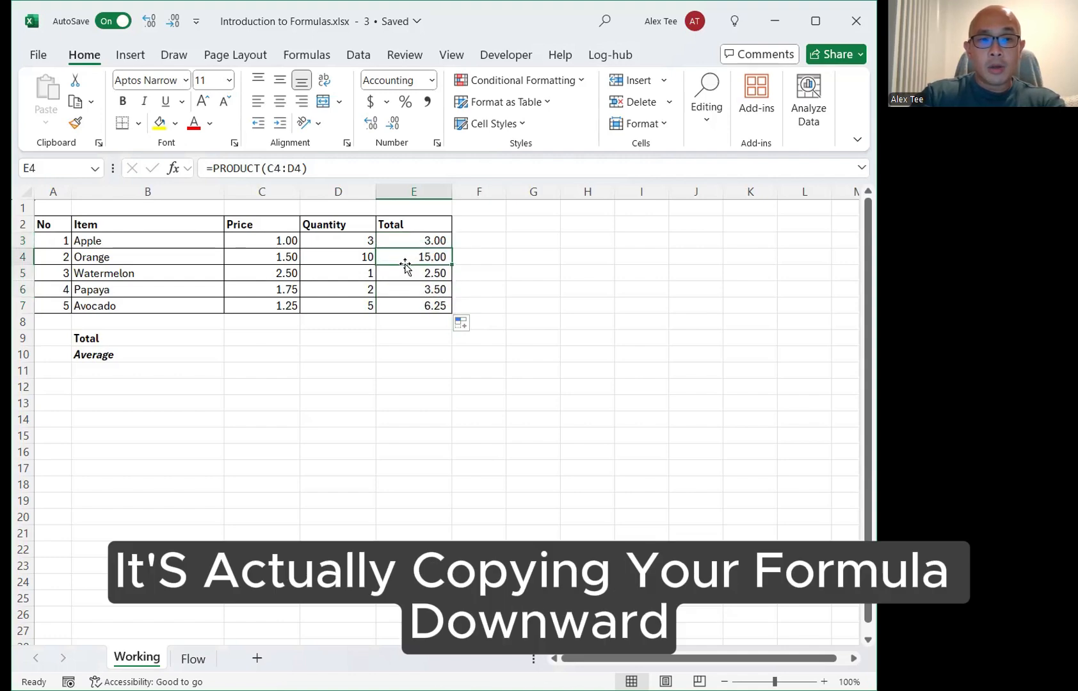
left_click(427, 273)
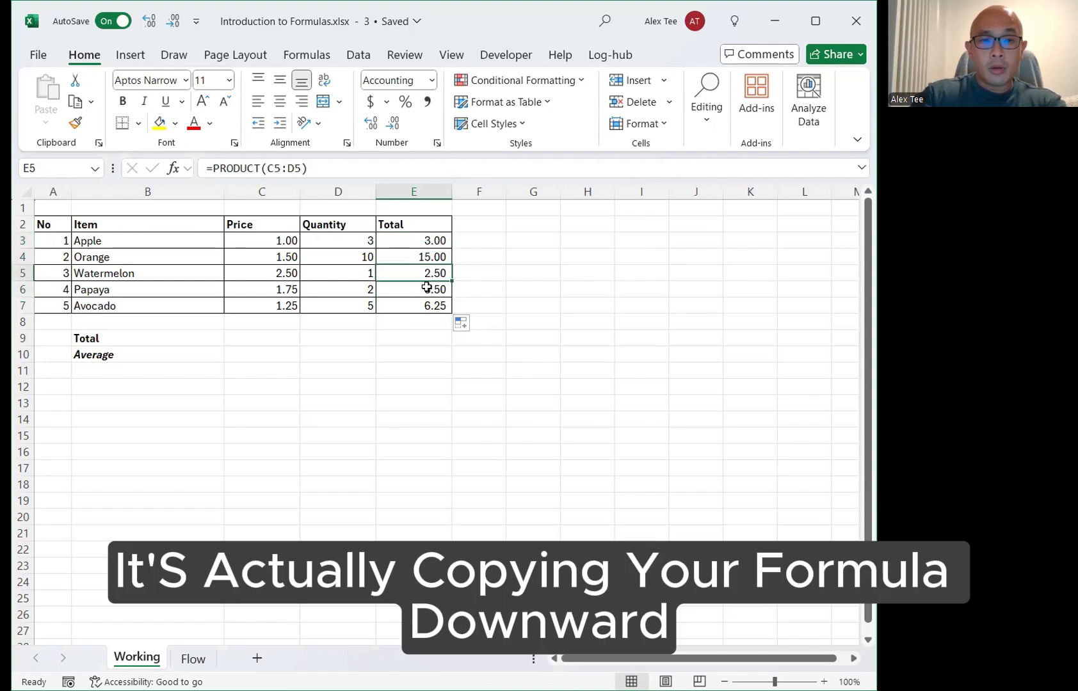
left_click(430, 289)
left_click(423, 306)
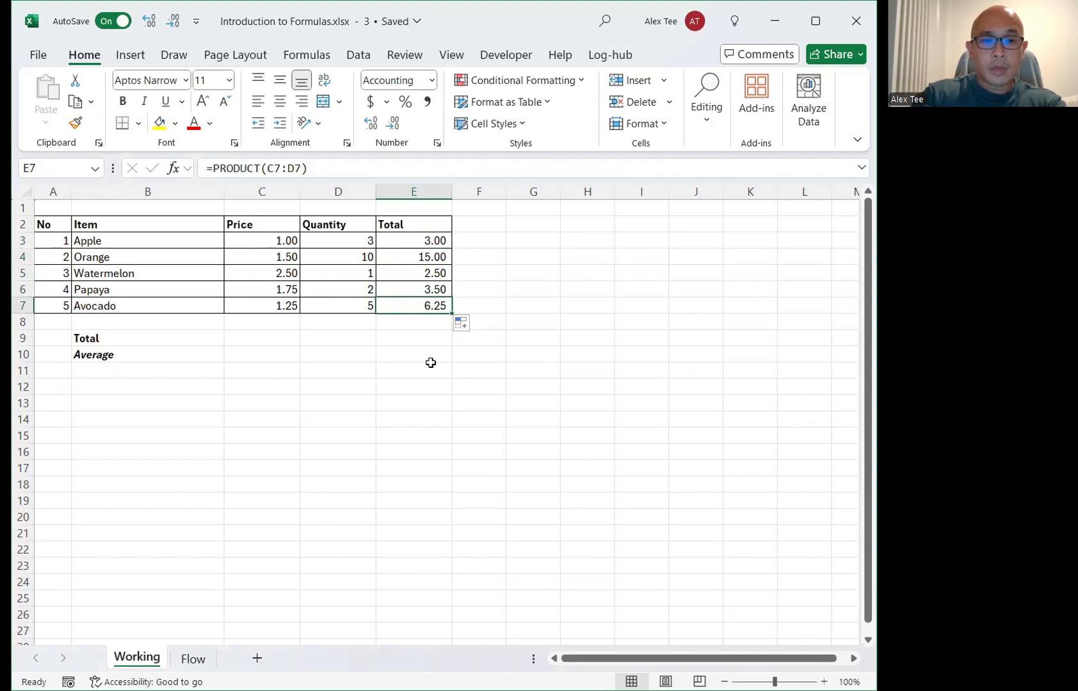
Step: Add up the five item totals in E9 with the formula =SUM(E3:E7)
left_click(433, 337)
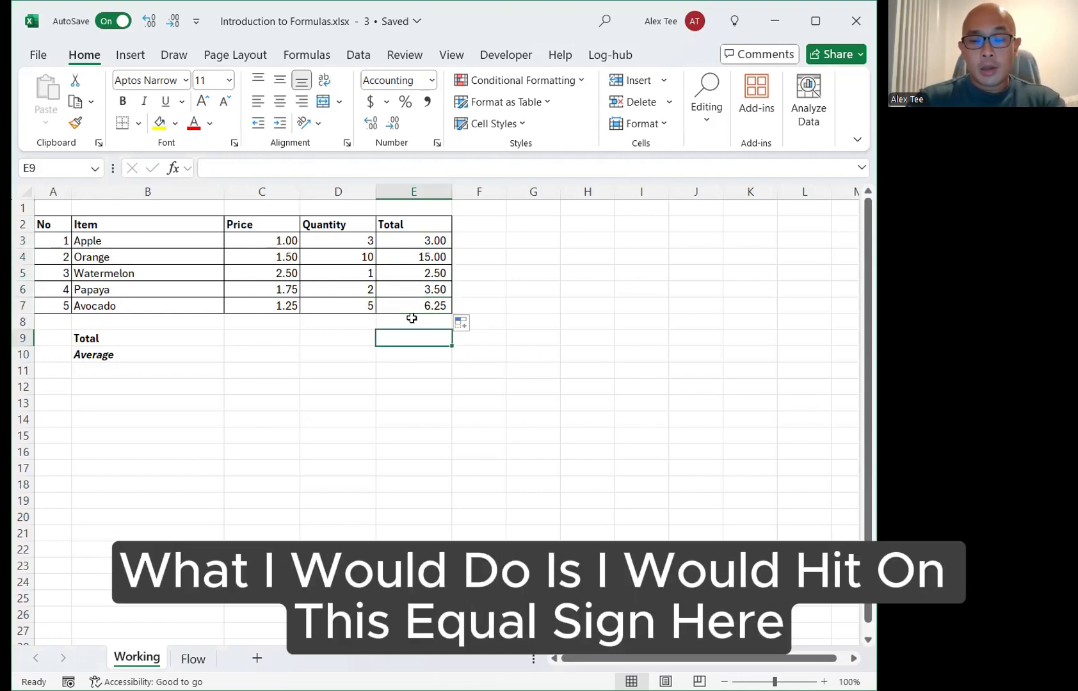
type("=")
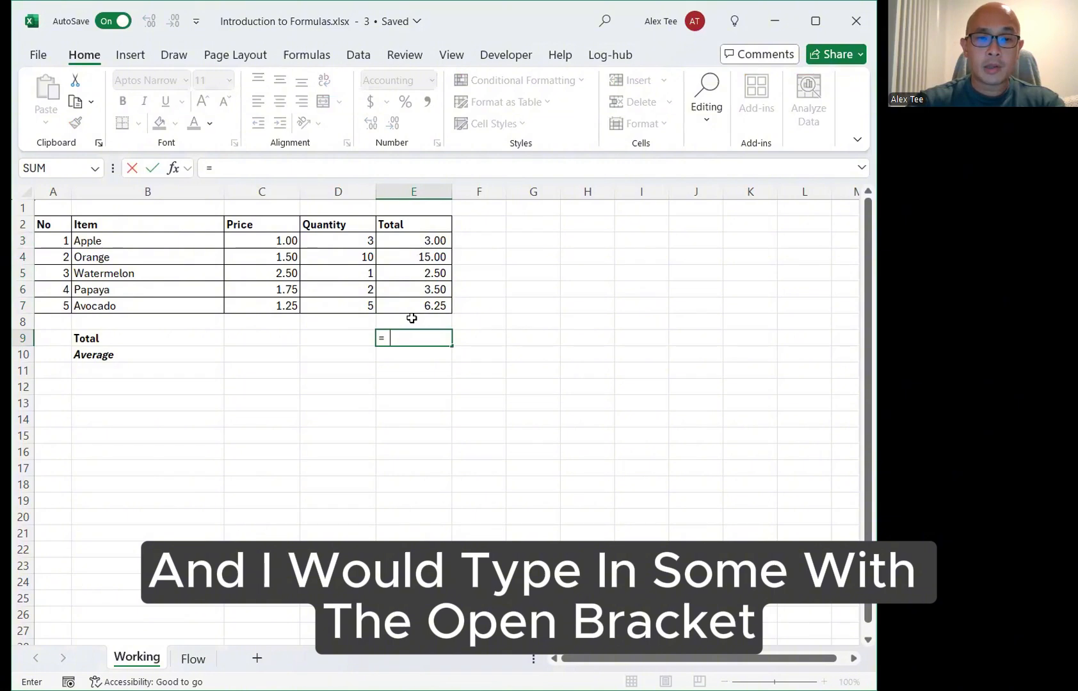
type("sum(")
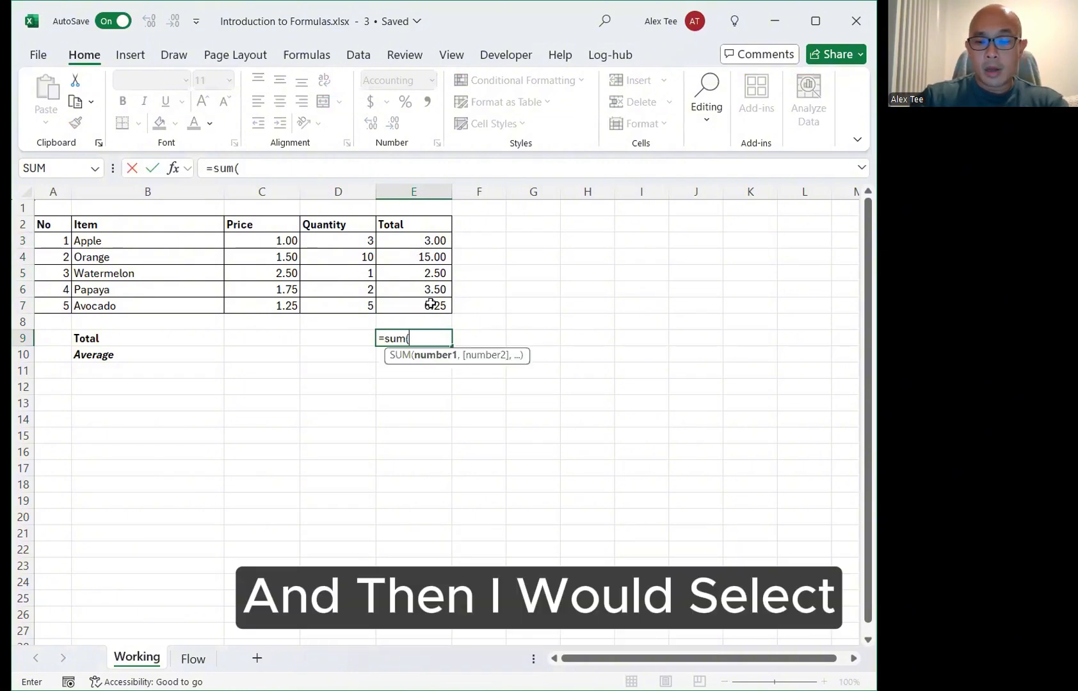
key("Up")
left_click(430, 304)
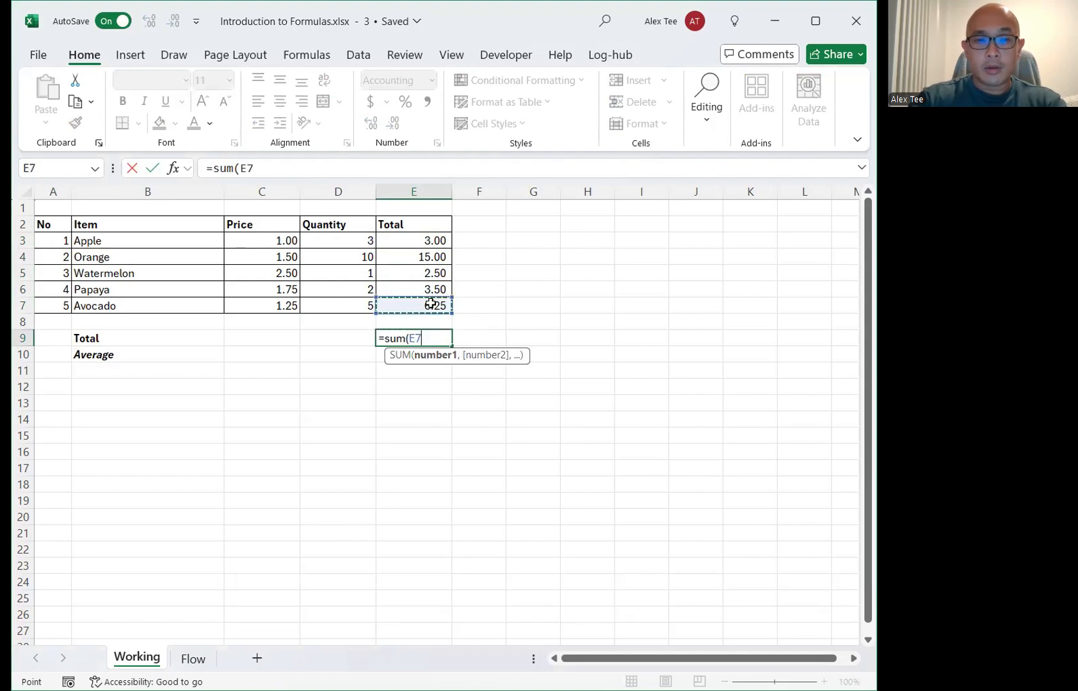
key("shift+Up")
key("shift+Up")
key("shift+Up")
key("shift+Up")
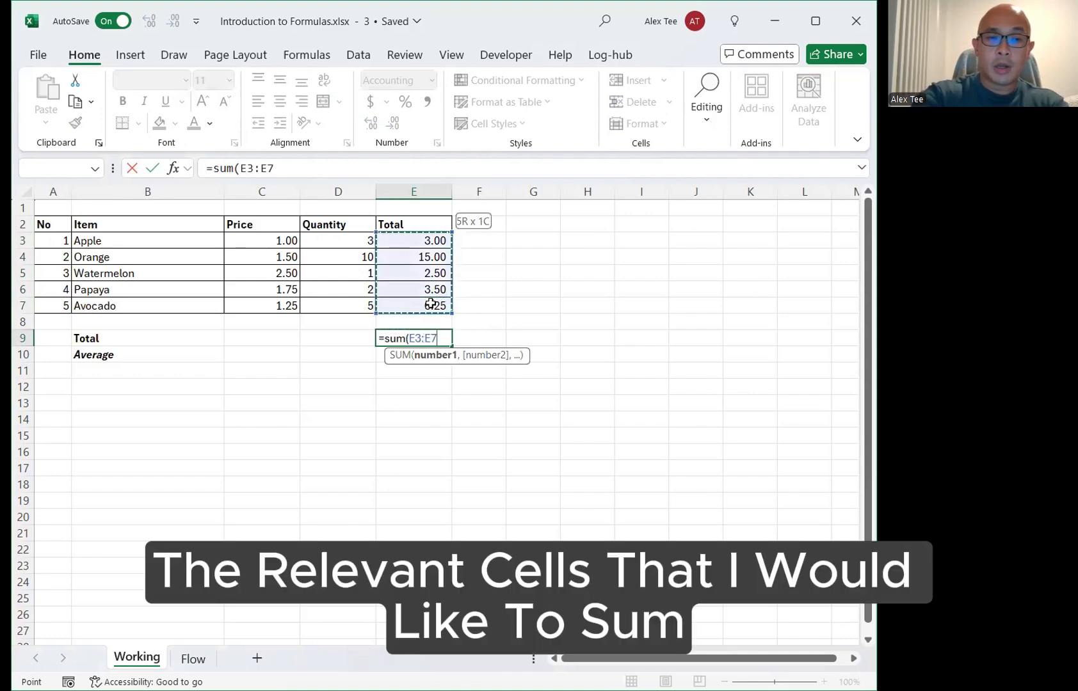
type(")")
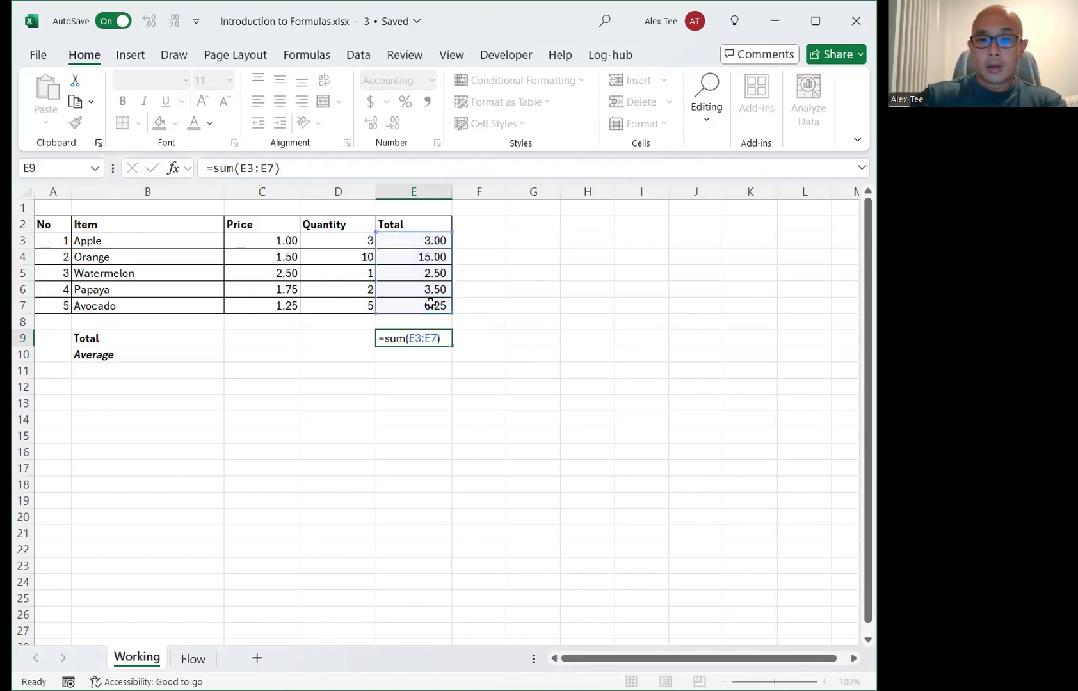
key("Return")
Step: Copy the SUM formula from E9 into D9 to total the quantities in D3:D7
left_click(430, 335)
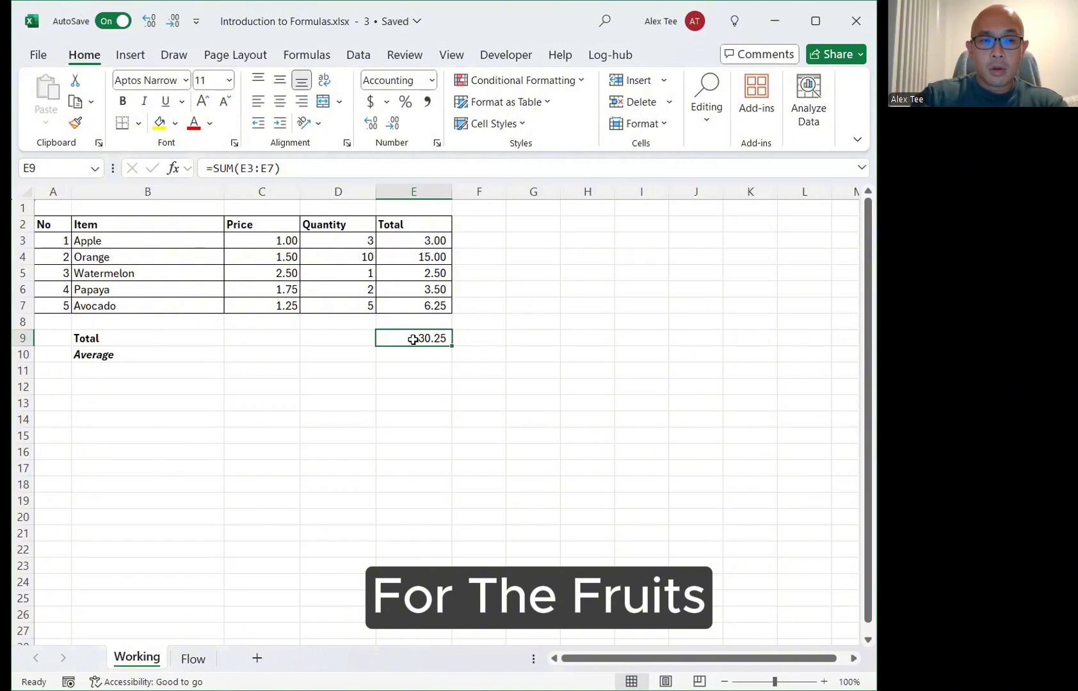
key("ctrl+c")
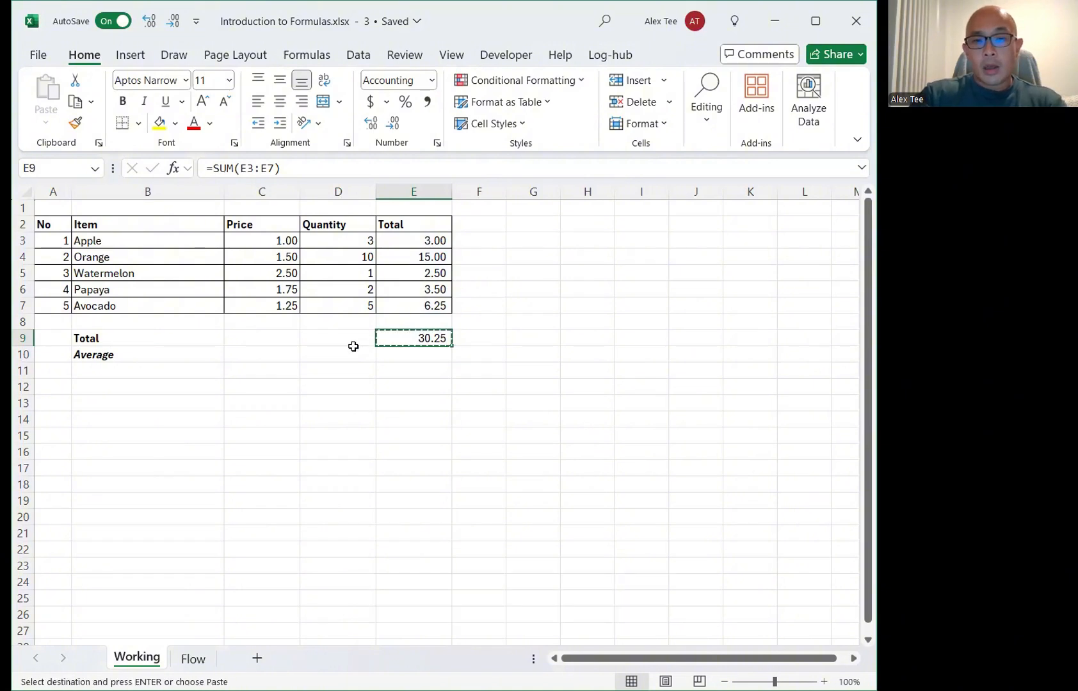
left_click(345, 338)
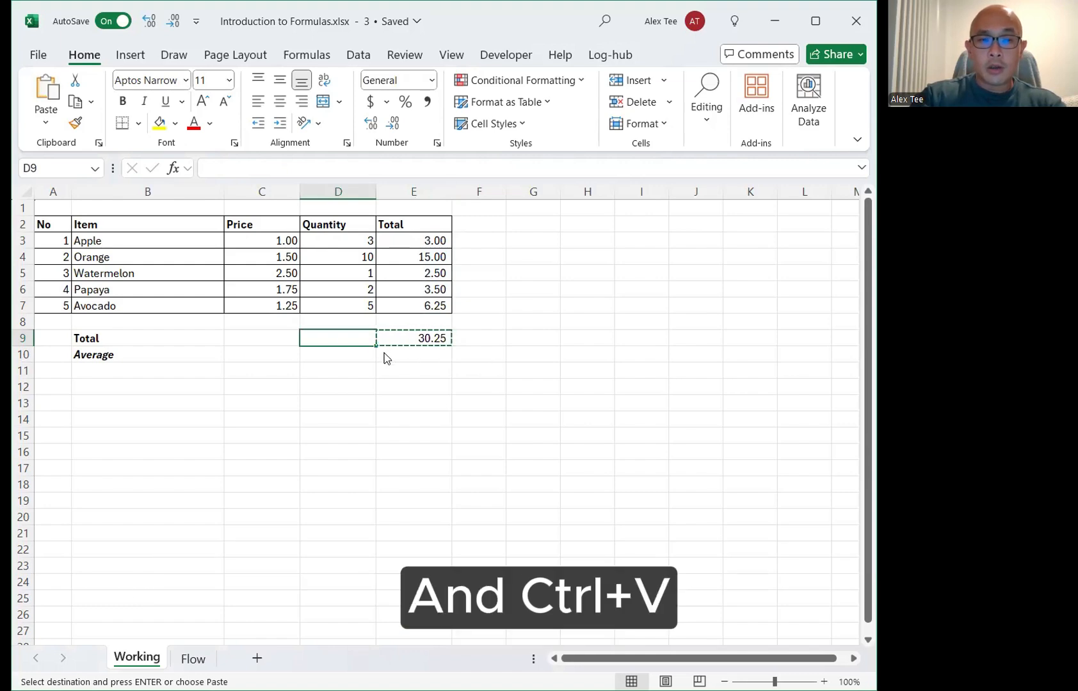
key("ctrl+v")
key("Escape")
key("Escape")
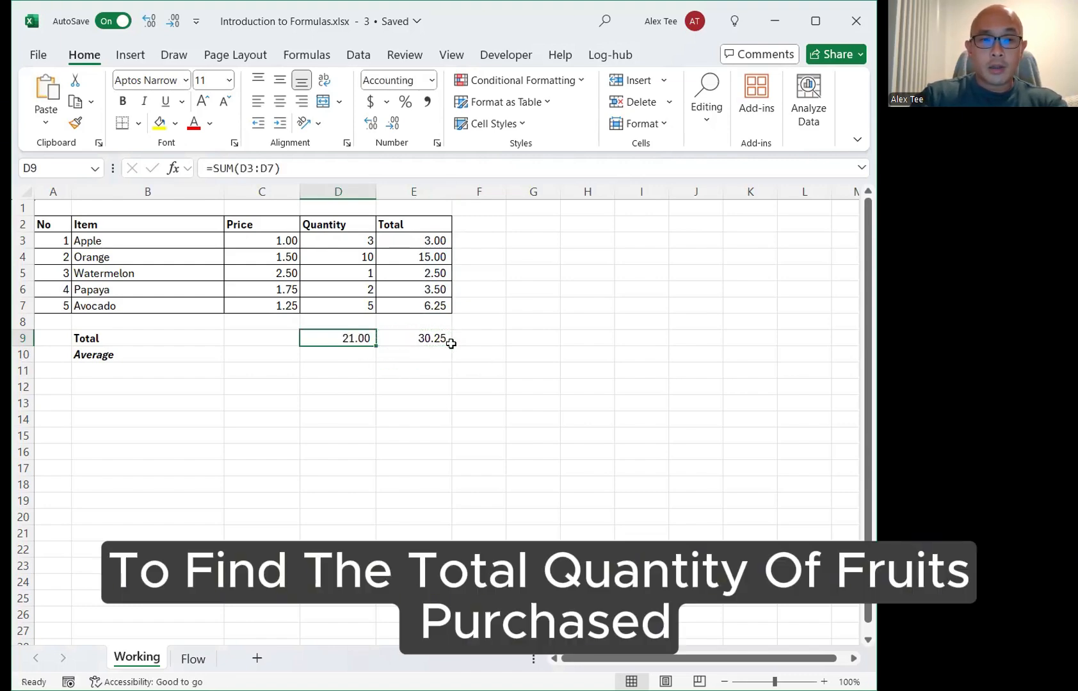
Step: Reduce the quantity total in D9 to no decimal places
left_click(437, 358)
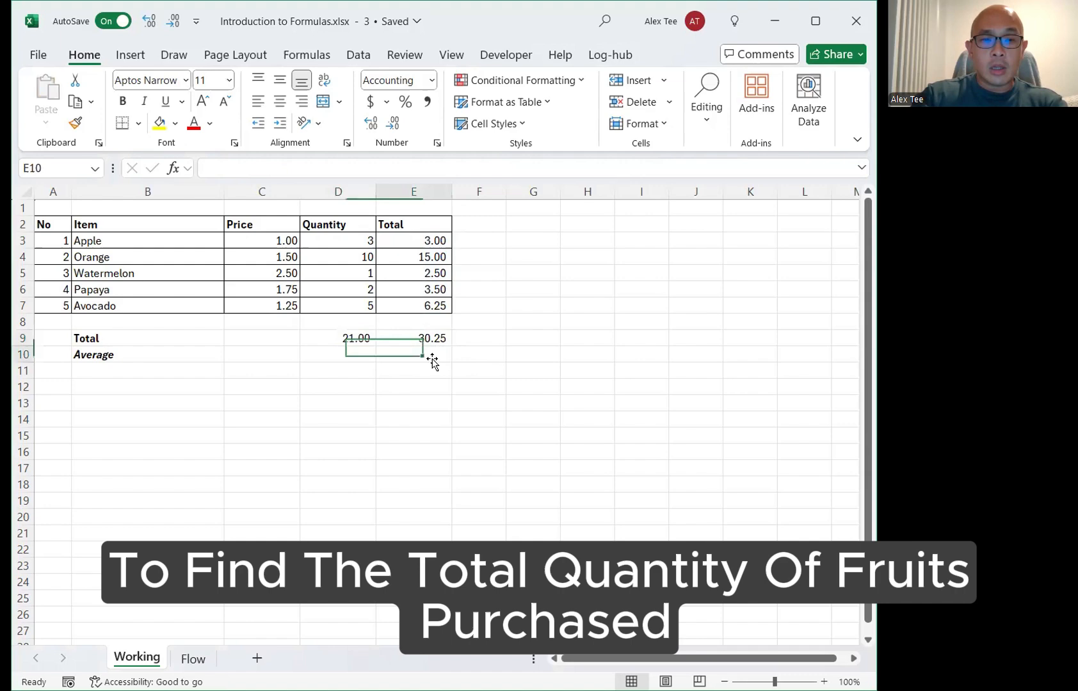
left_click(362, 338)
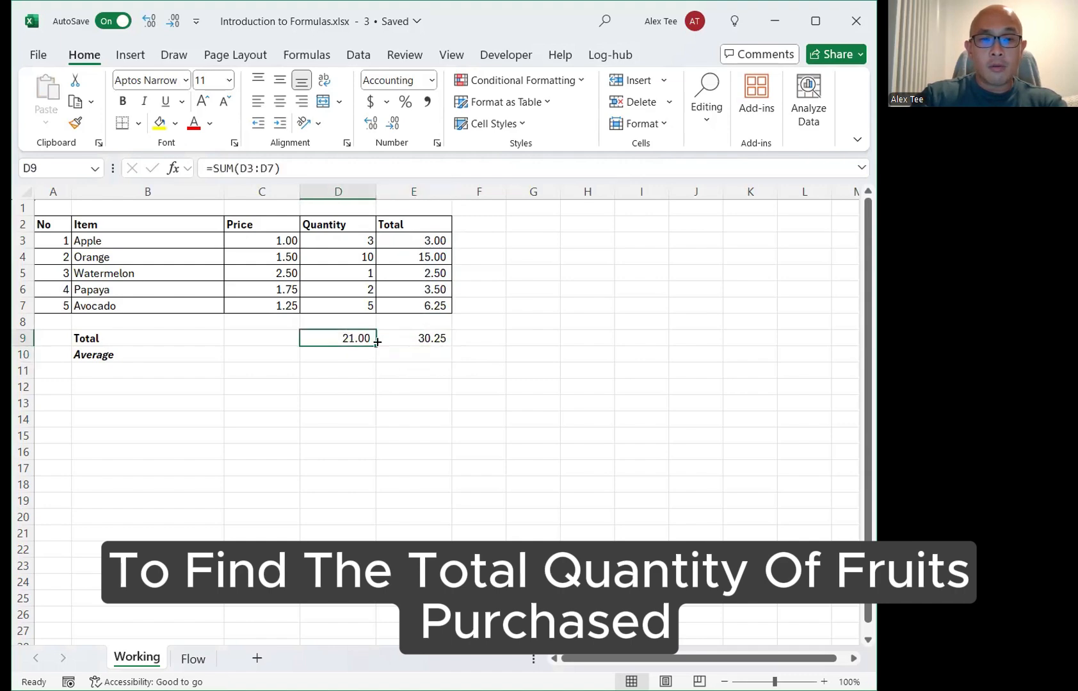
double_click(402, 131)
Step: Calculate the average price in E10 by dividing the grand total by the total quantity with =E9/D9
left_click(424, 356)
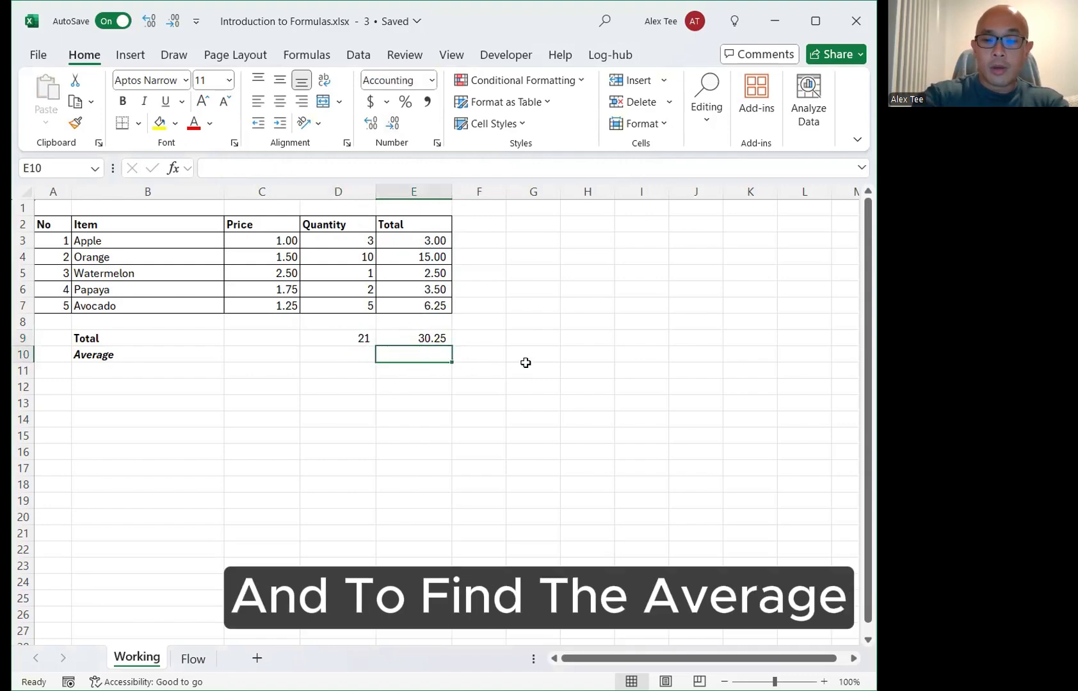
type("=E9/")
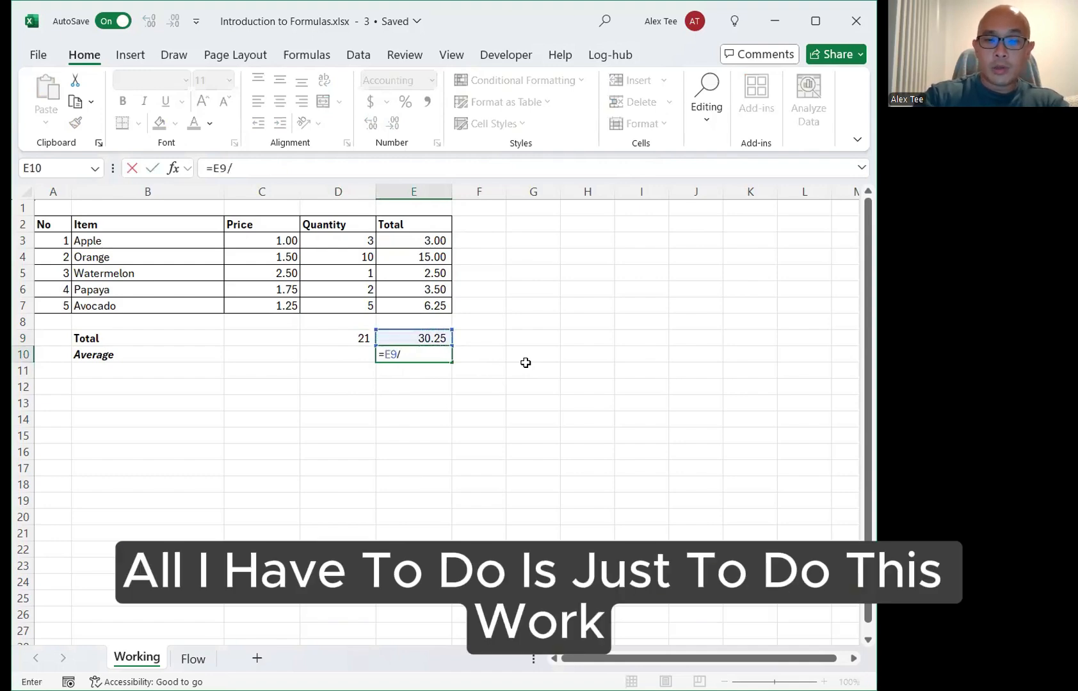
key("Left")
key("Up")
key("Return")
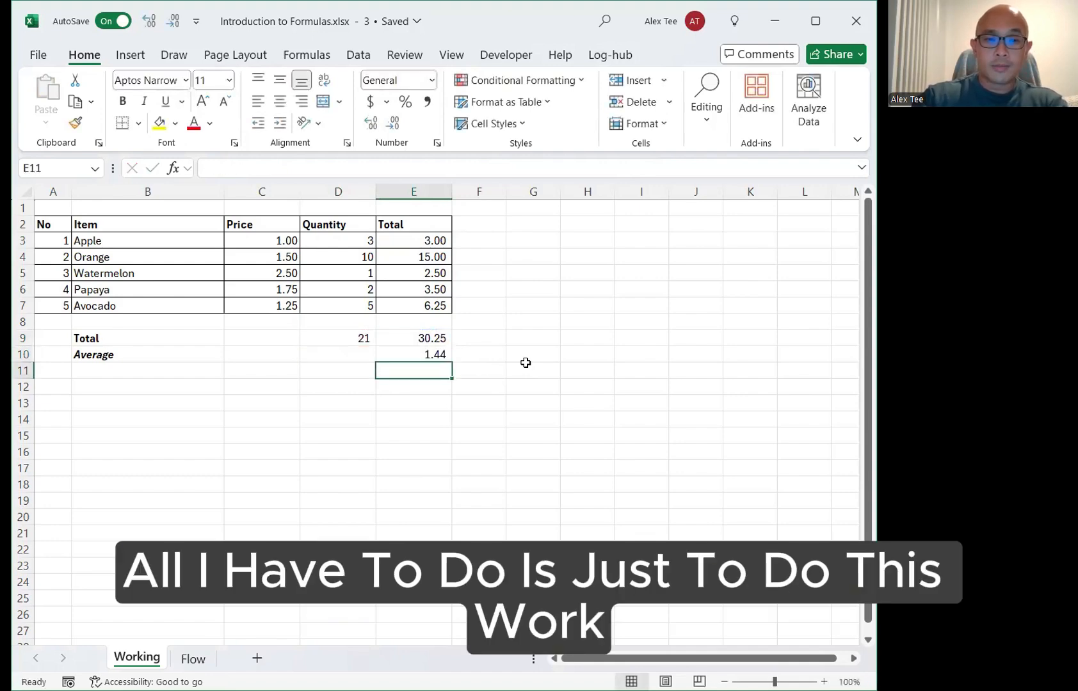
left_click(423, 355)
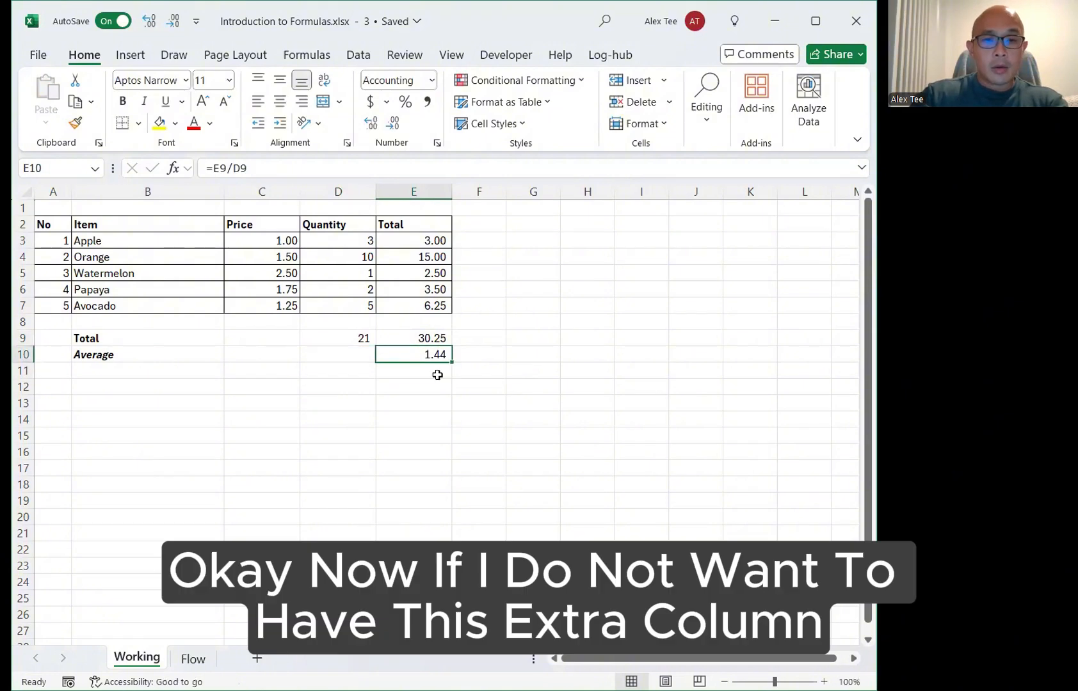
Step: Calculate the grand total directly from the prices and quantities in F9 with the formula =SUMPRODUCT(C3:C7,D3:D7)
left_click(433, 242)
left_click_drag(431, 274, 429, 307)
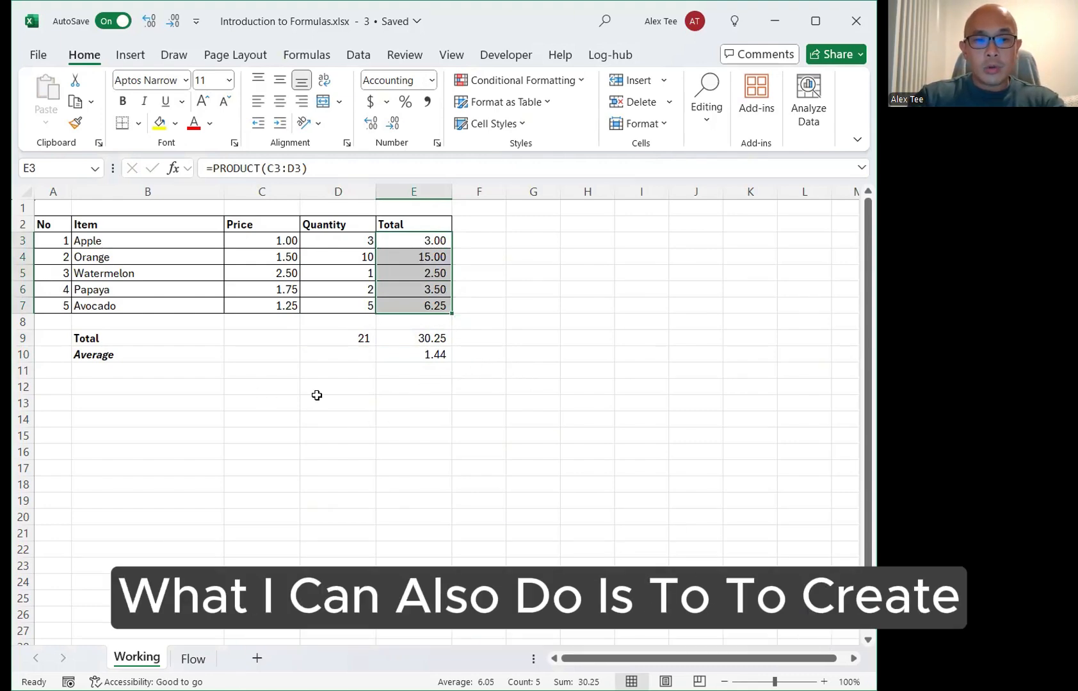
left_click(484, 344)
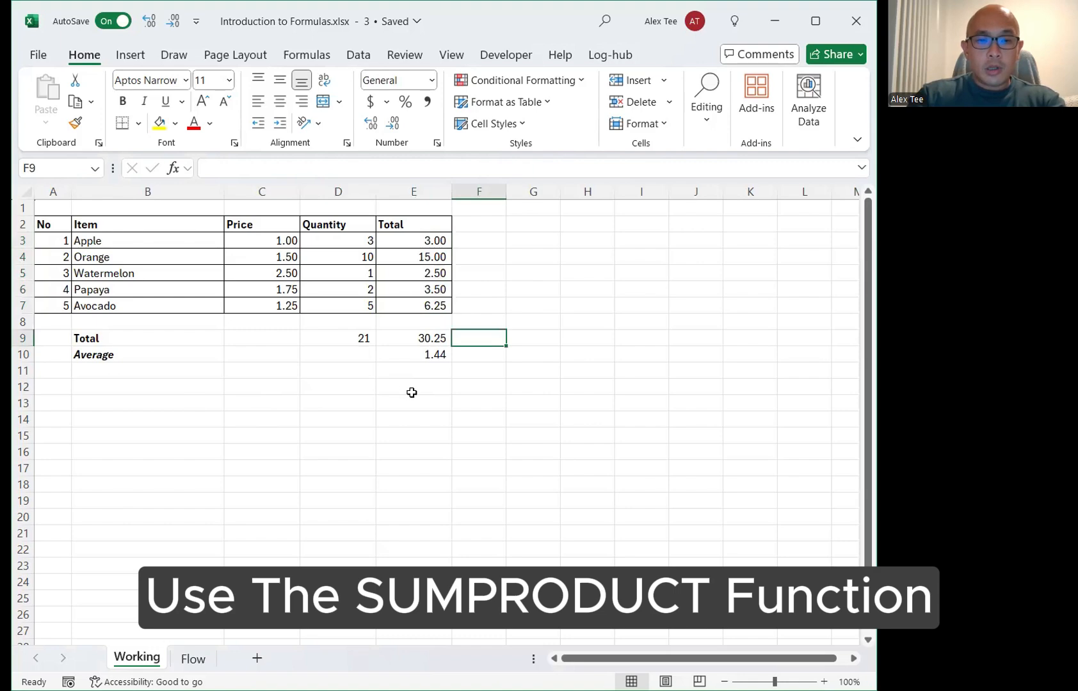
type("=")
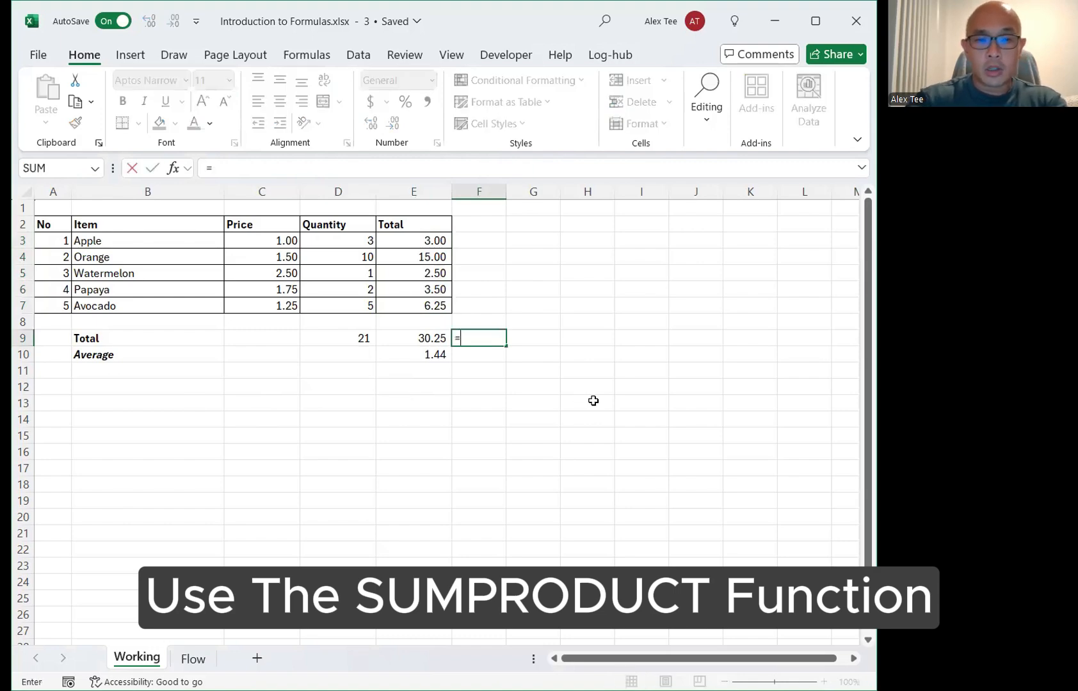
type("s")
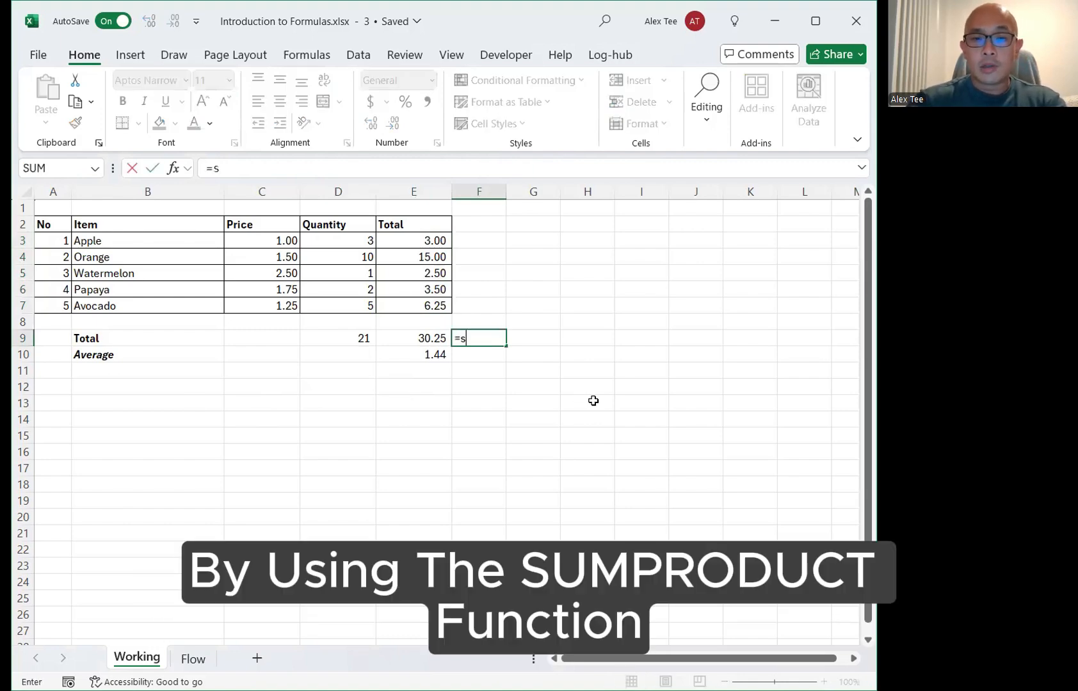
type("umproduct(")
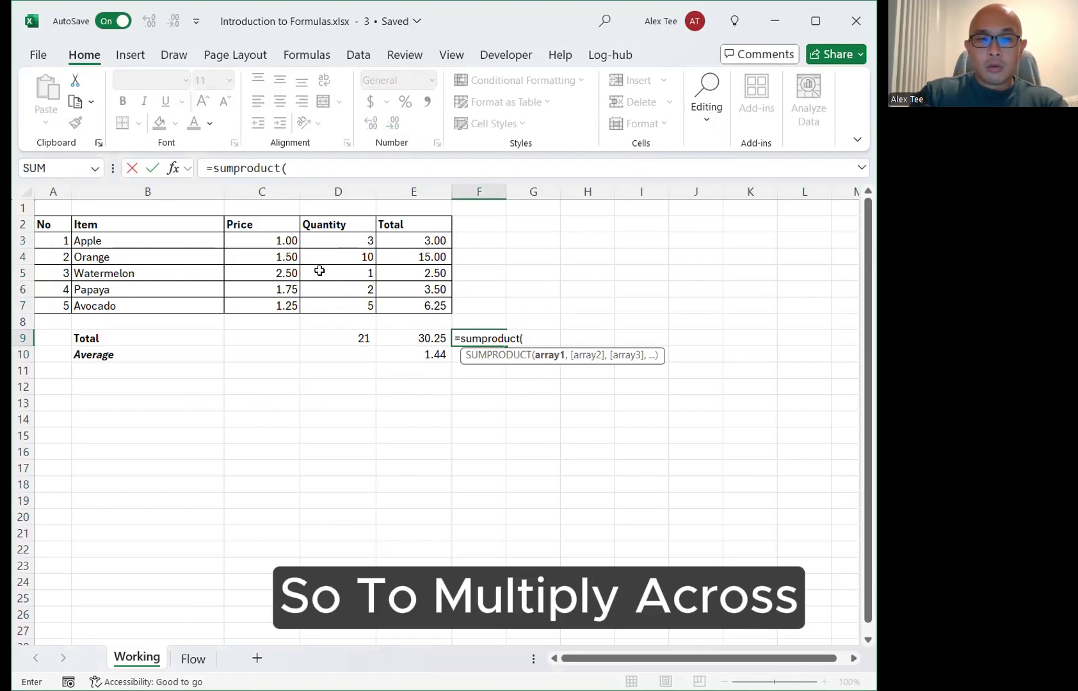
left_click(284, 240)
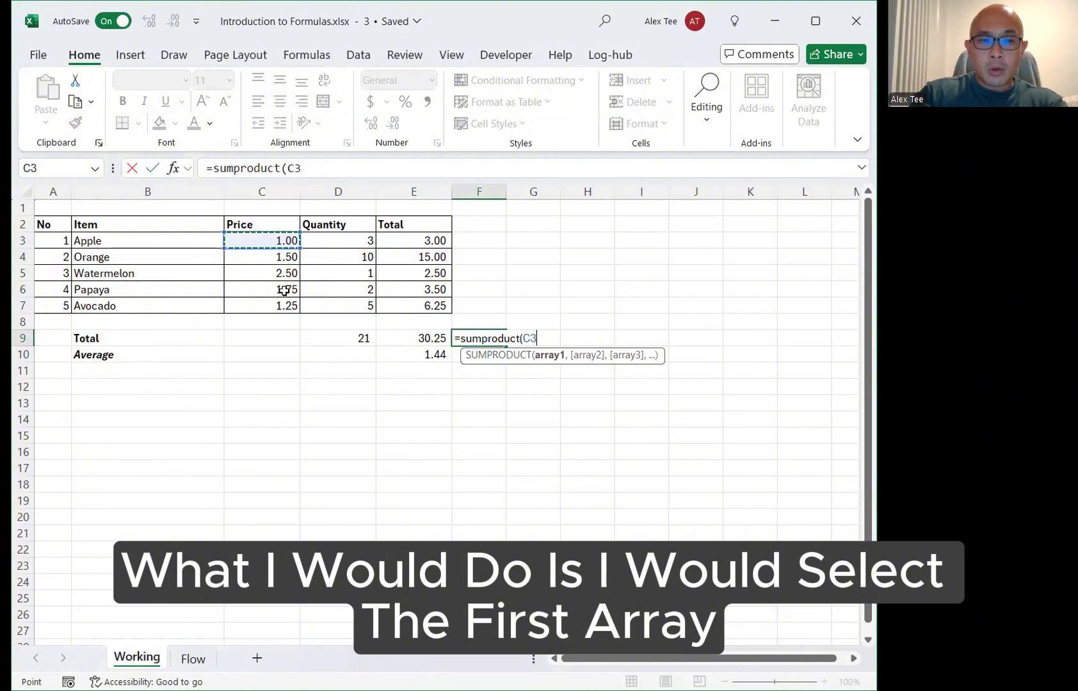
key("ctrl+shift+Down")
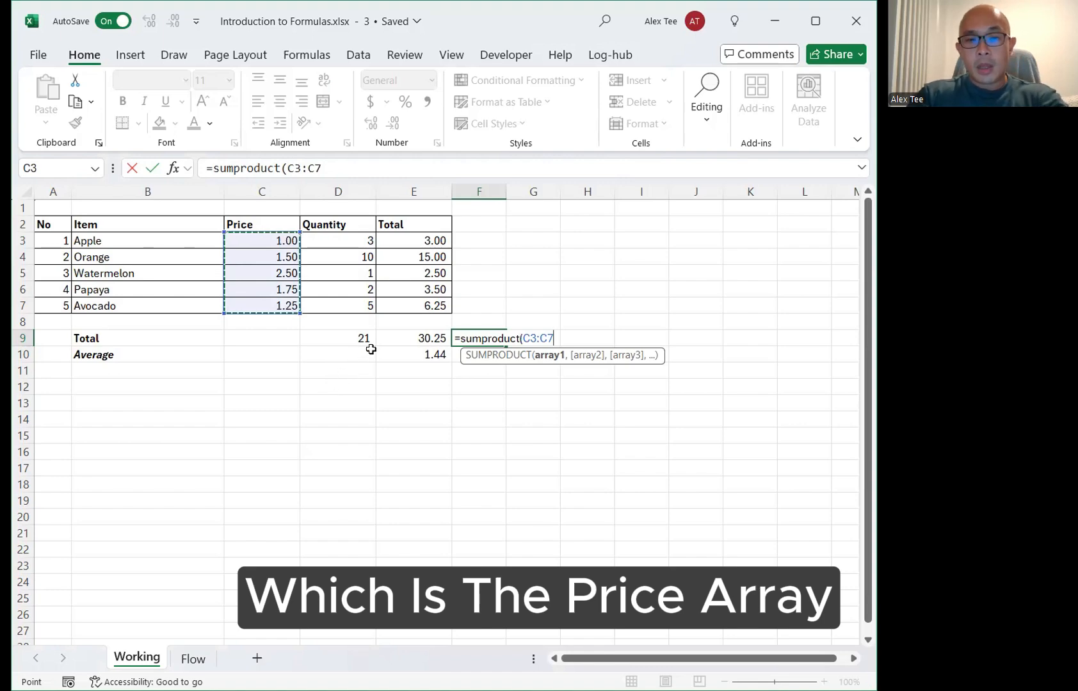
type(",")
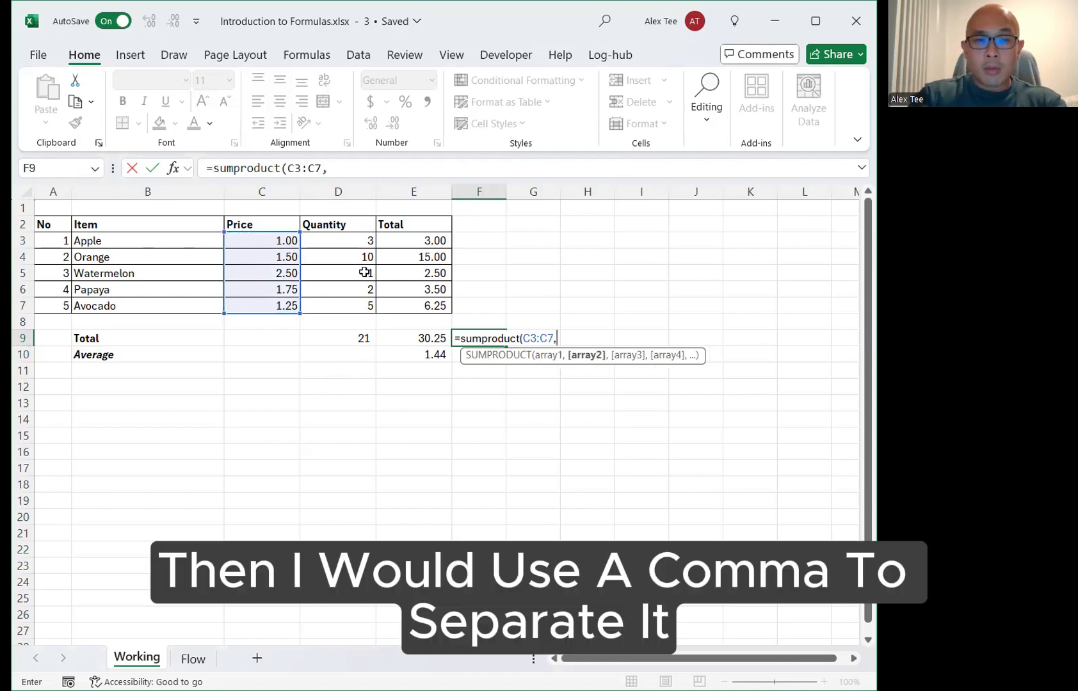
left_click(356, 242)
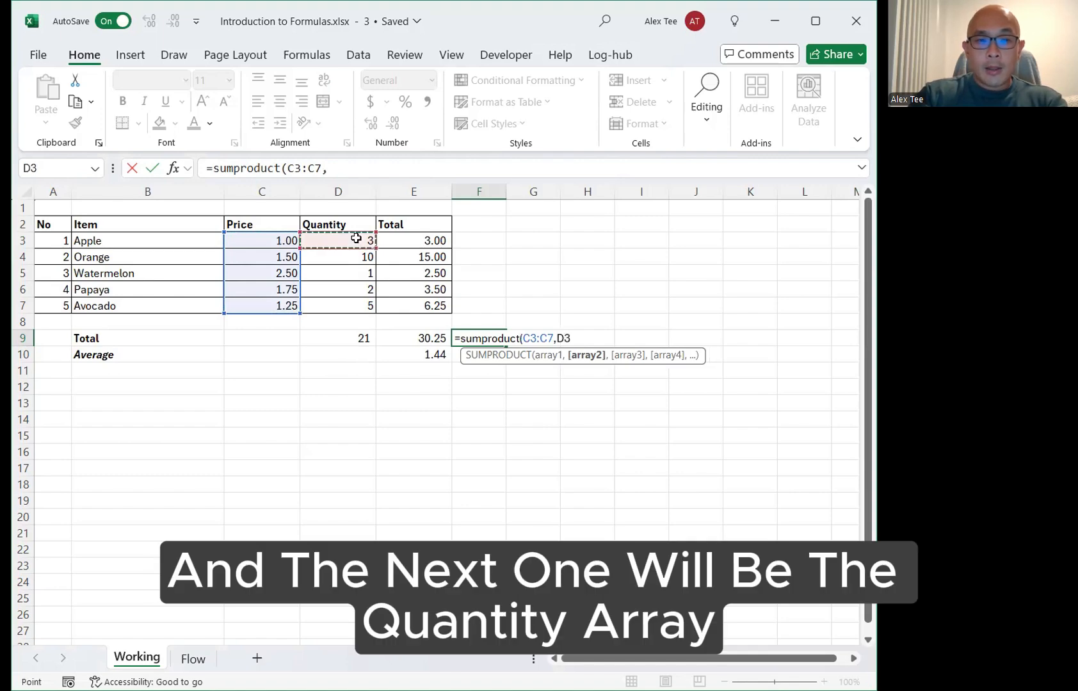
key("ctrl+shift+Down")
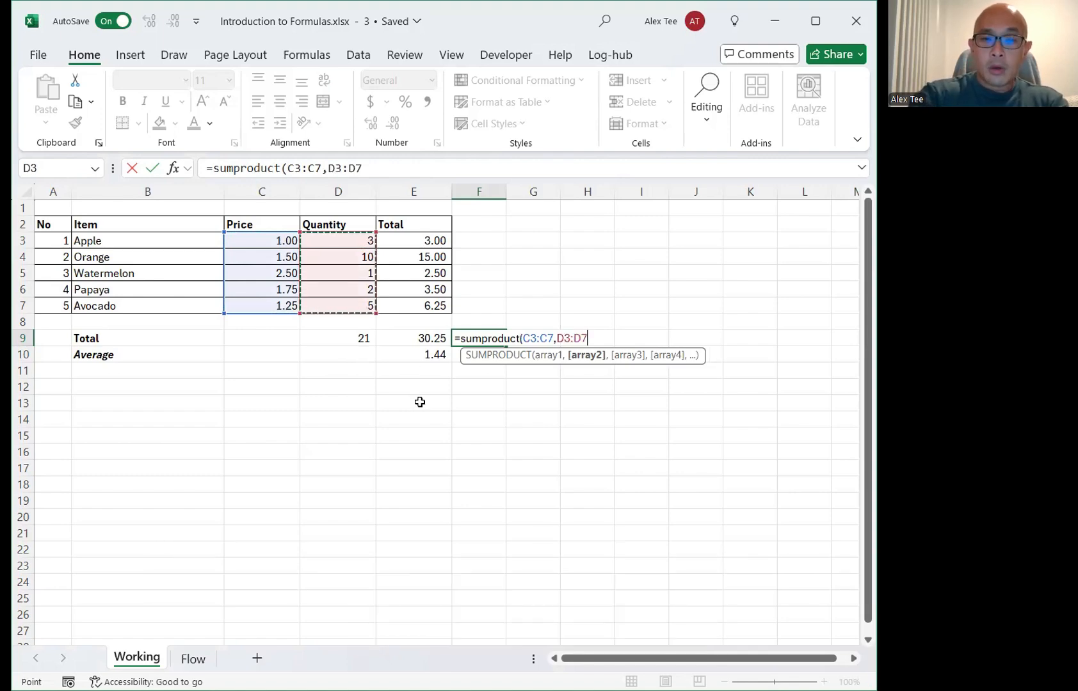
type(")")
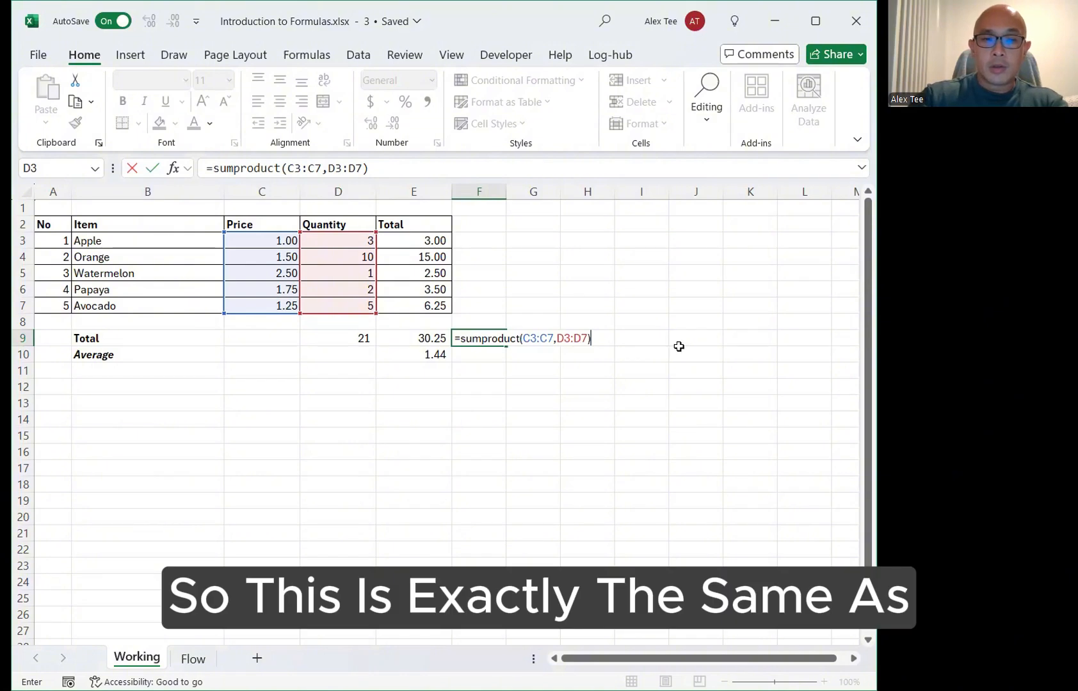
key("Return")
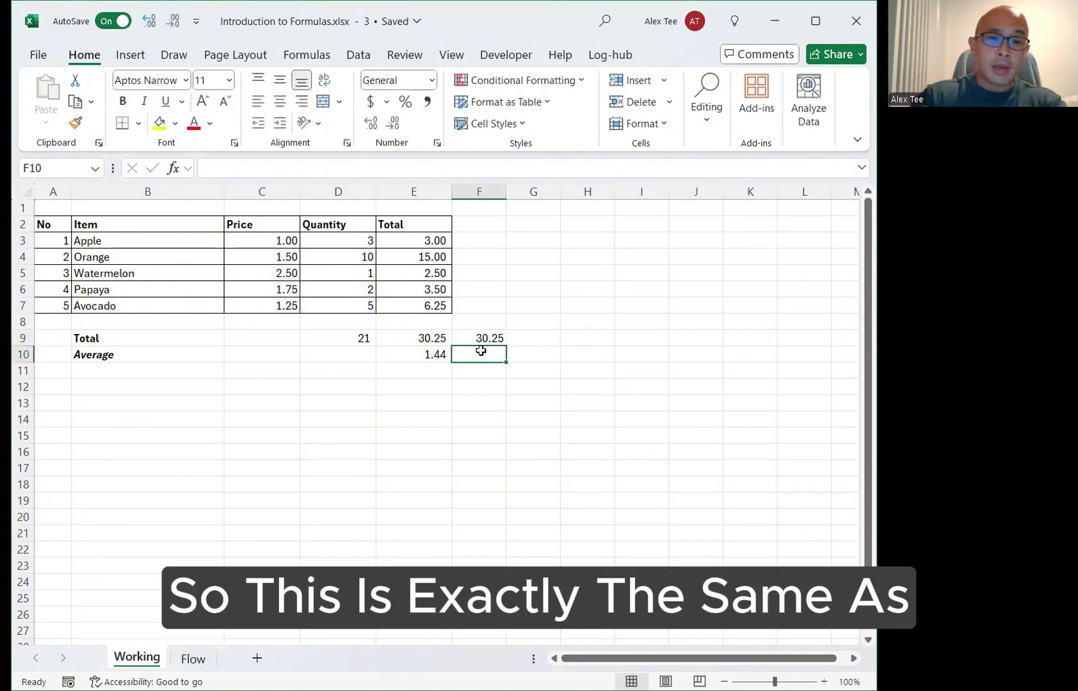
left_click(430, 339)
left_click(441, 241)
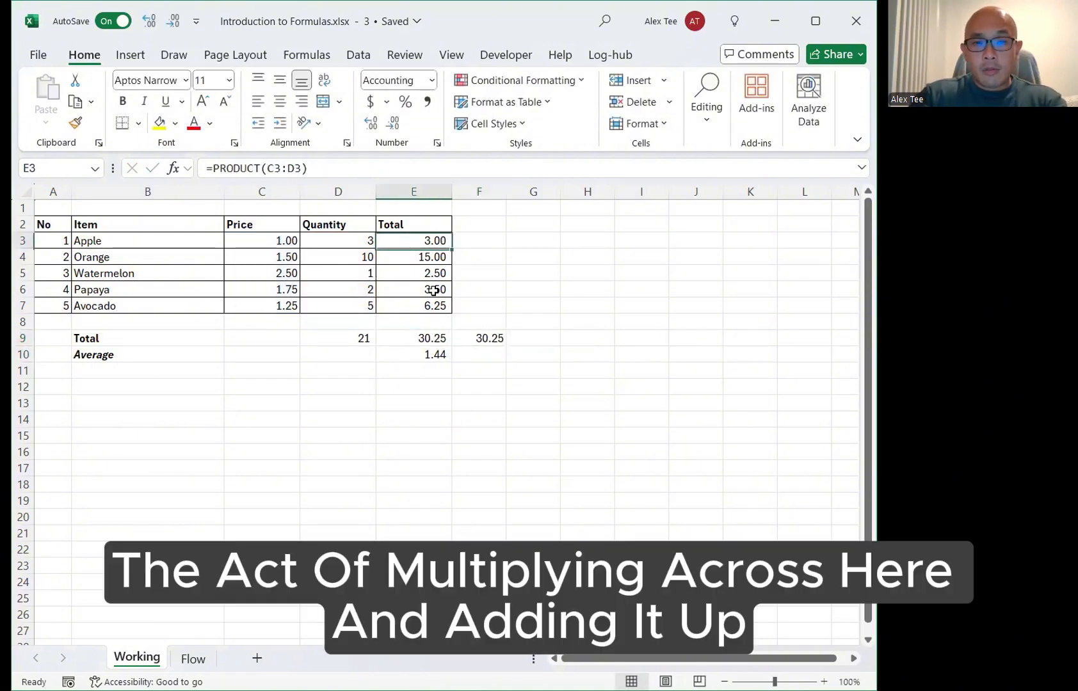
left_click_drag(433, 290, 439, 307)
left_click(430, 338)
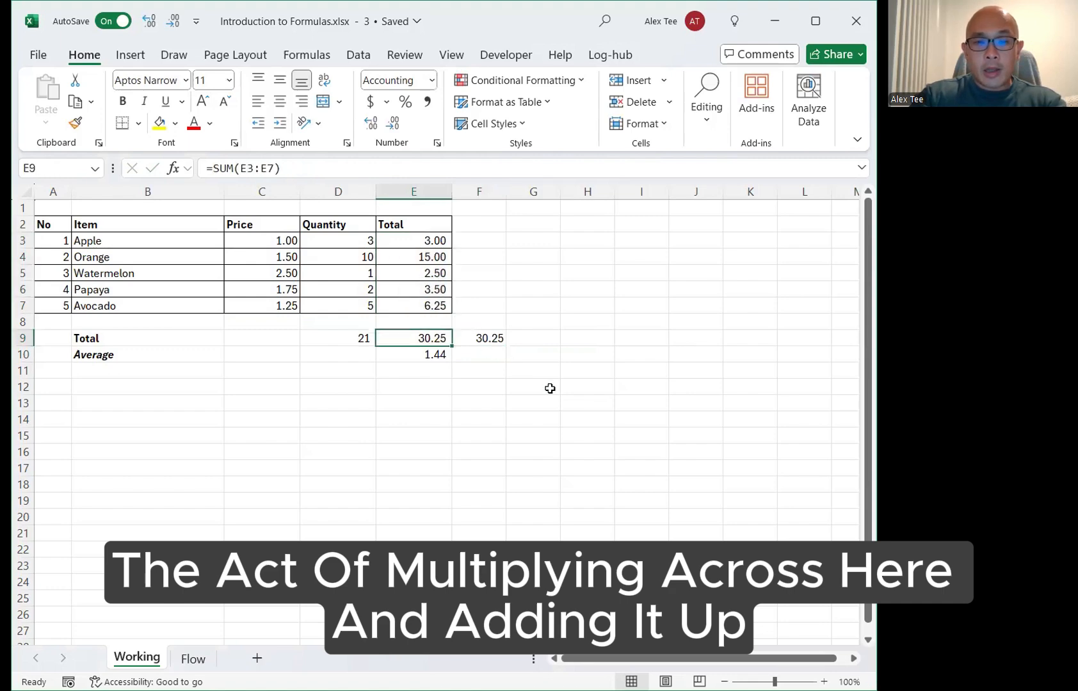
Step: Calculate the average price in F10 by dividing the SUMPRODUCT total by the total quantity with =F9/D9
left_click(493, 355)
type("=")
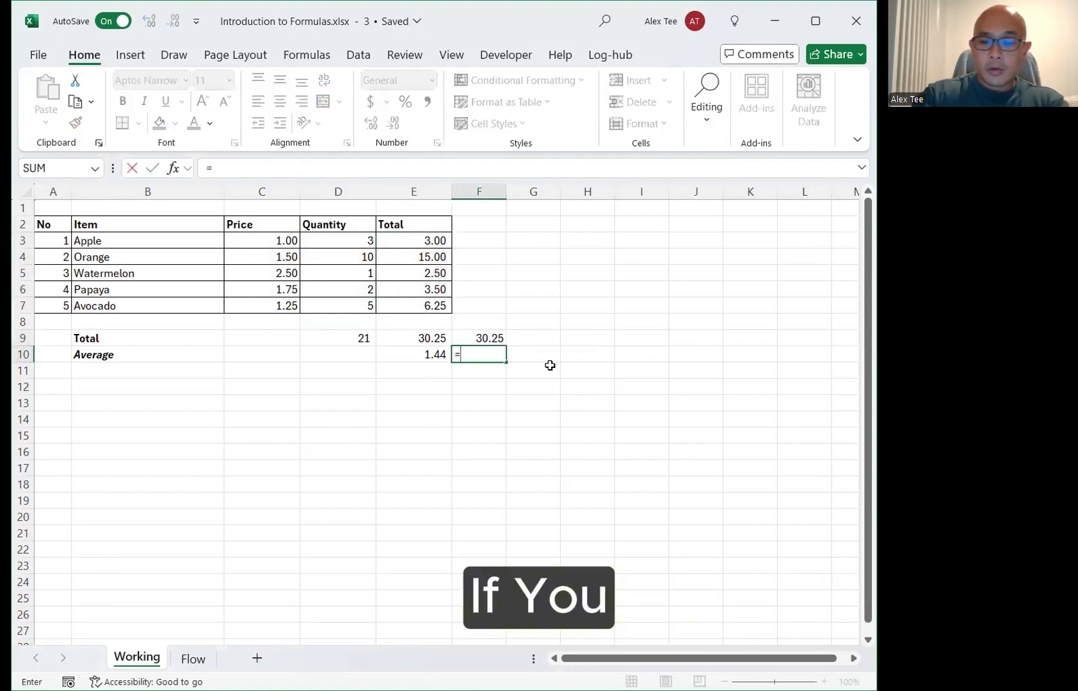
key("Up")
type("/")
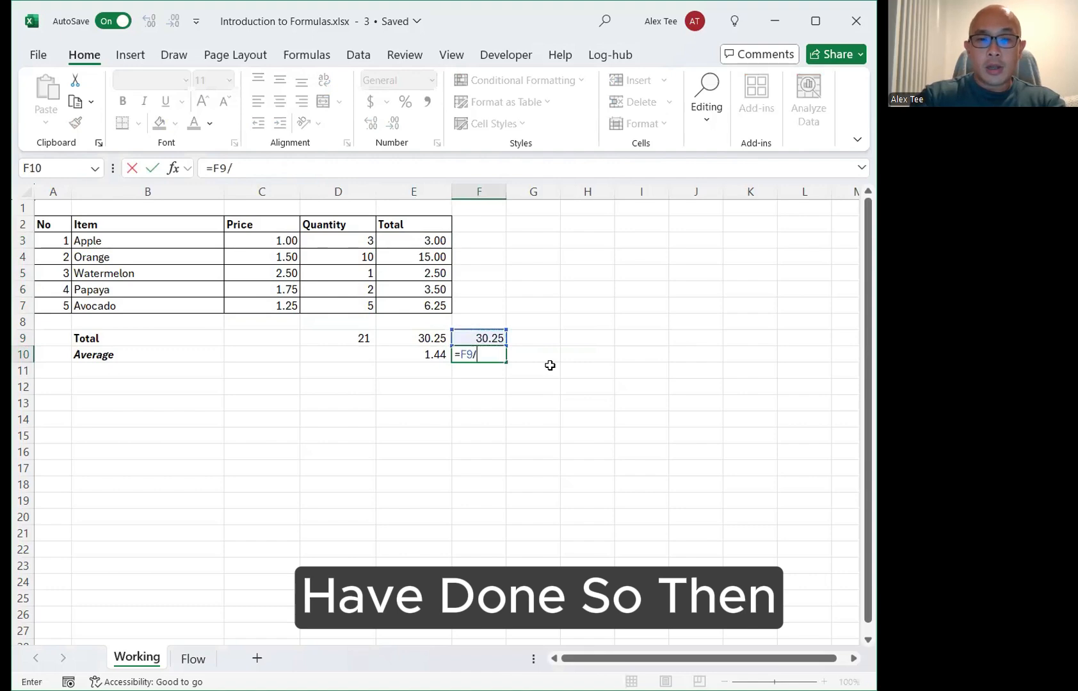
key("Left")
key("Left")
key("Up")
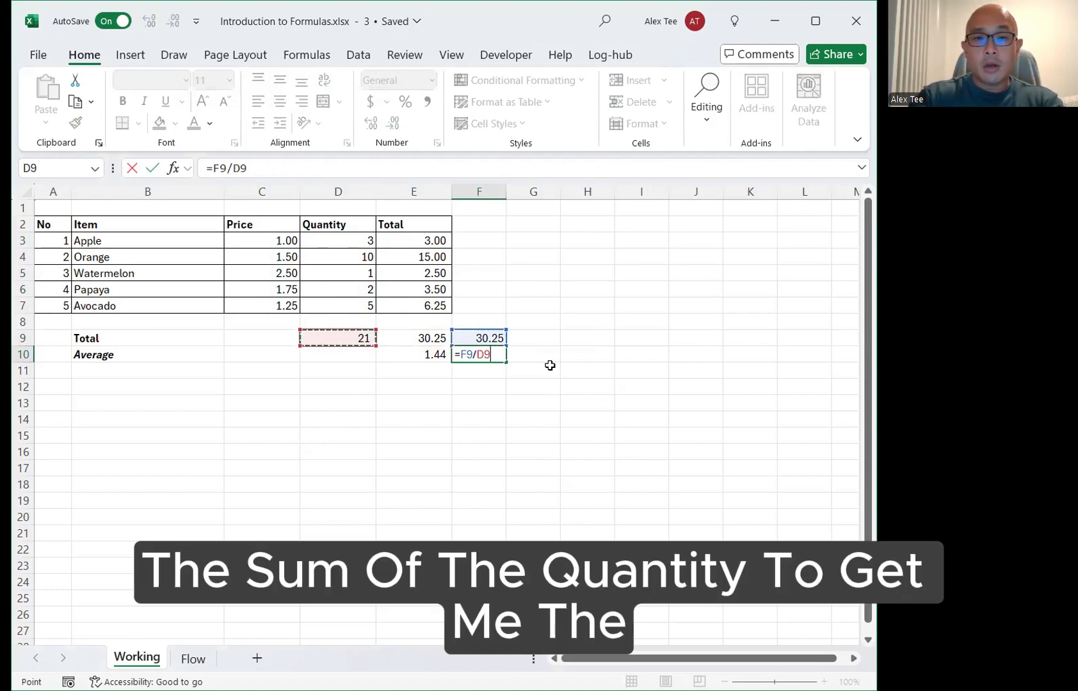
key("Return")
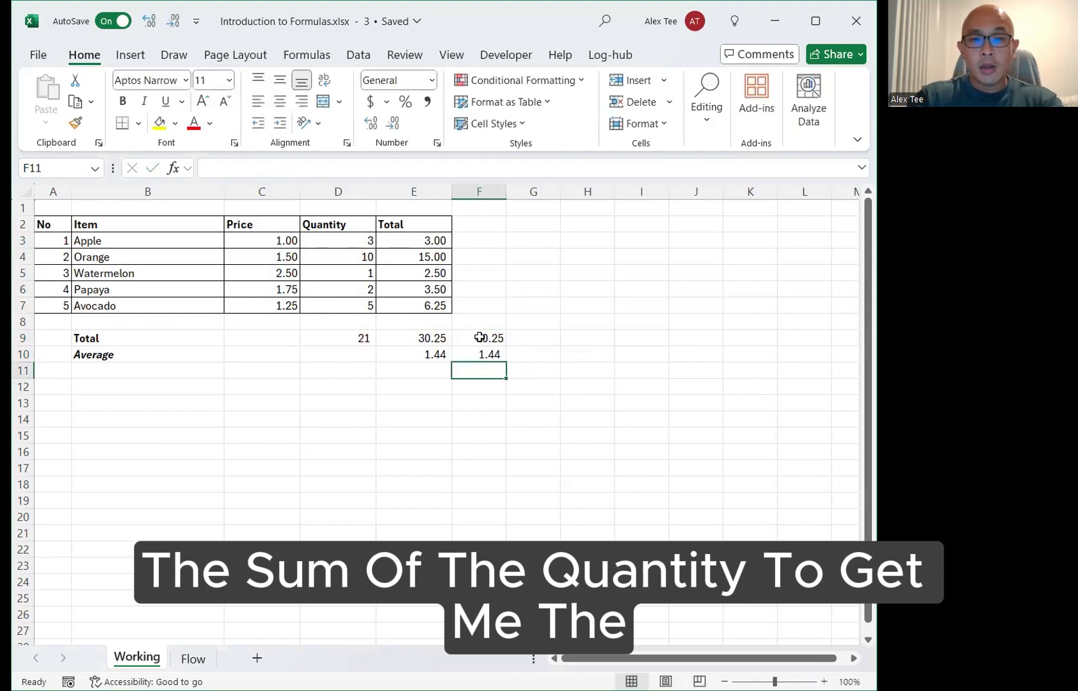